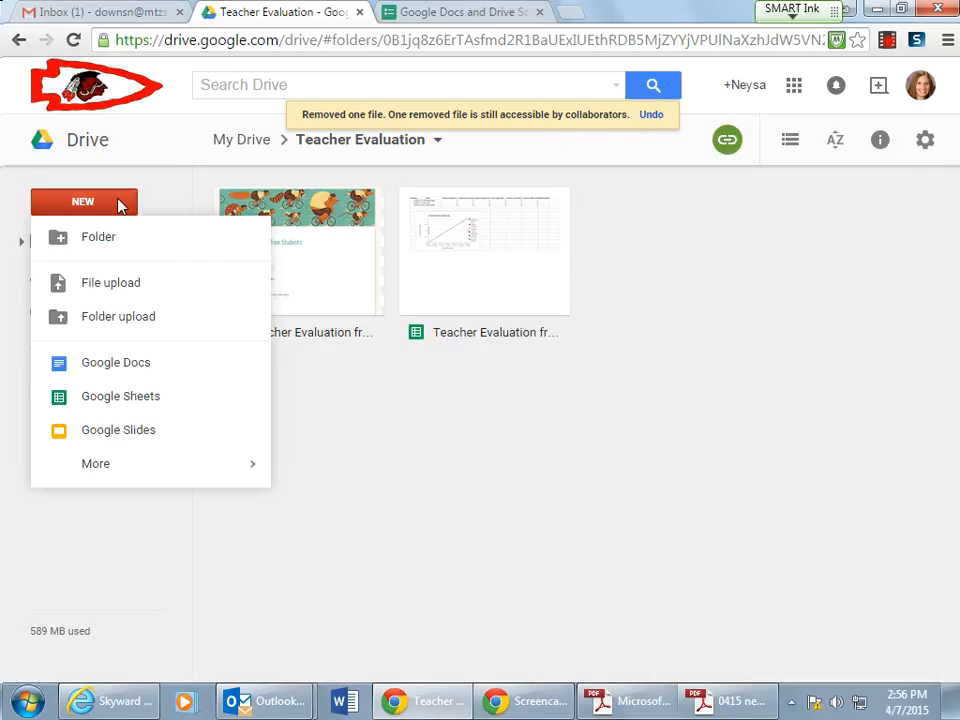
- Create a new Google Form inside the shared Teacher Evaluation folder
mouse_move(161, 472)
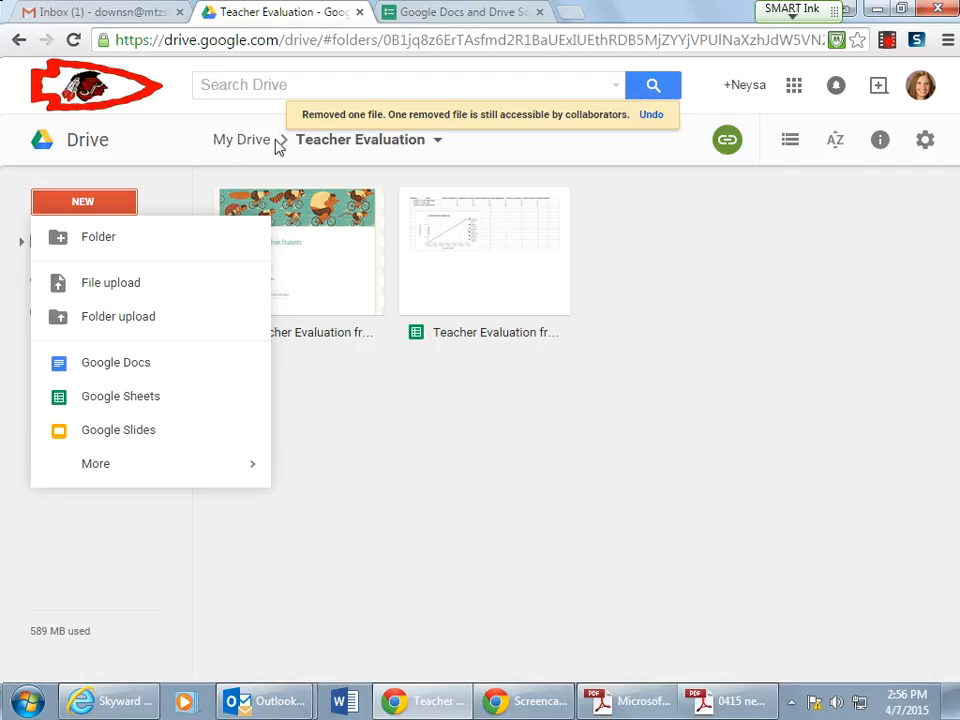
mouse_move(252, 470)
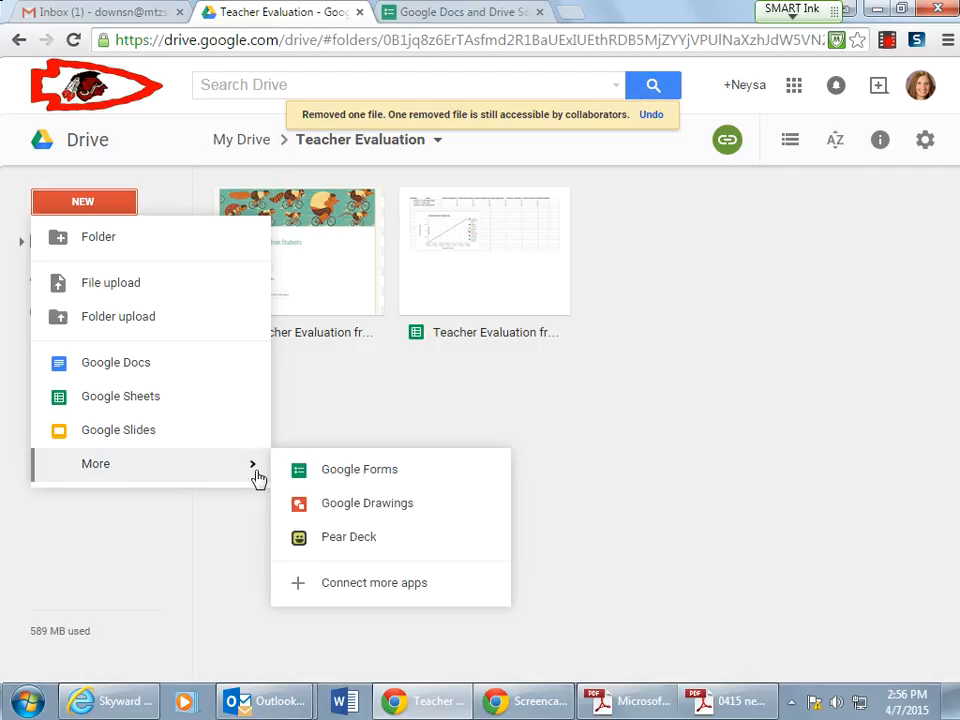
left_click(358, 474)
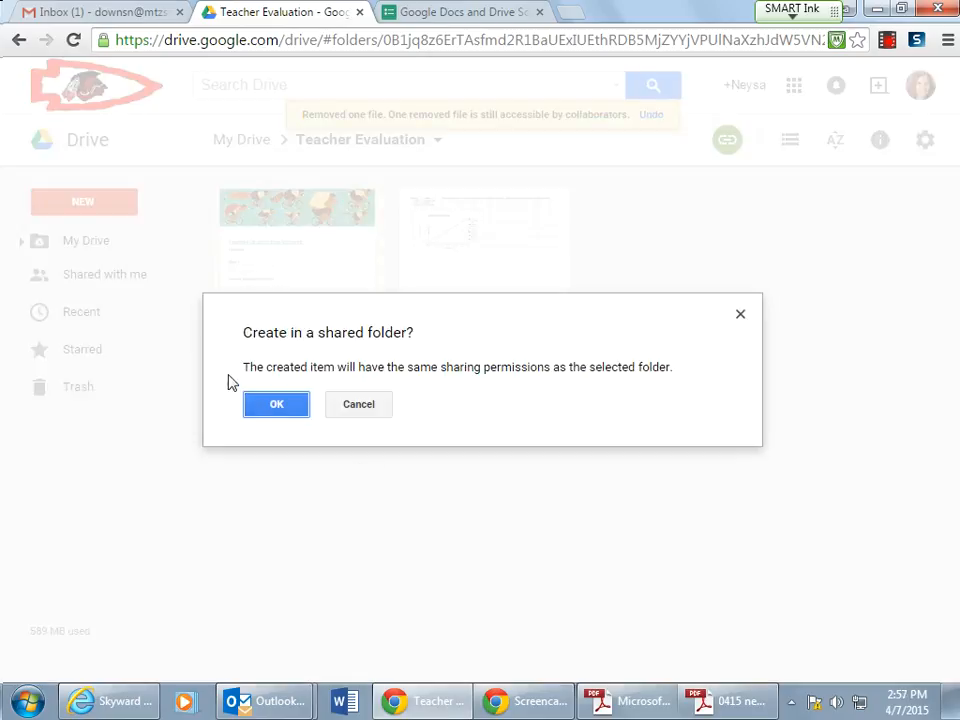
left_click(270, 410)
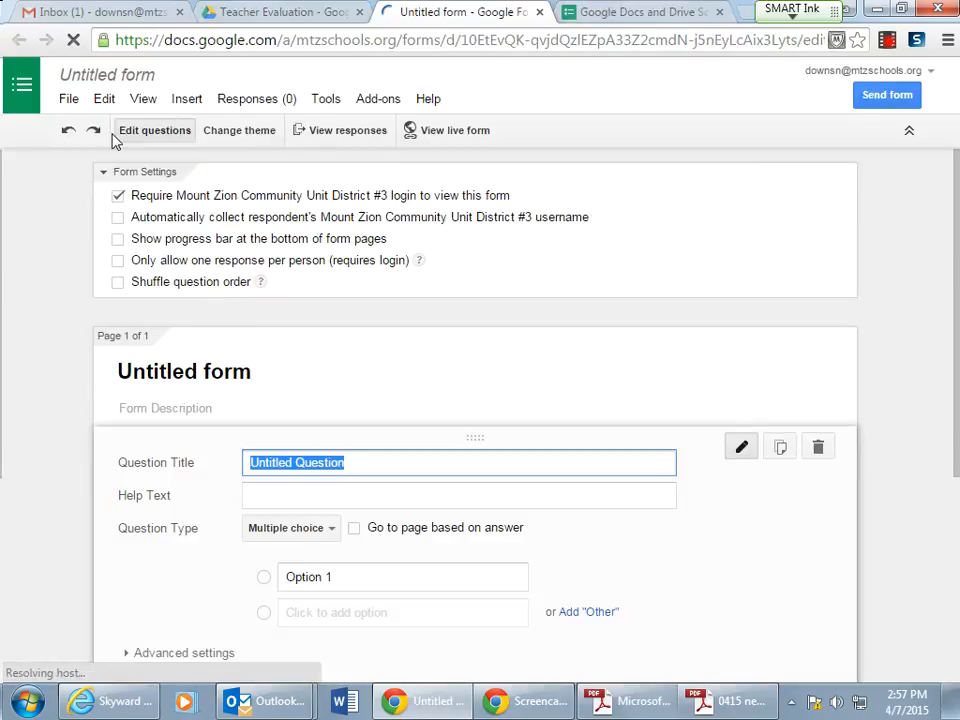
- Rename the form as Survey
left_click(146, 82)
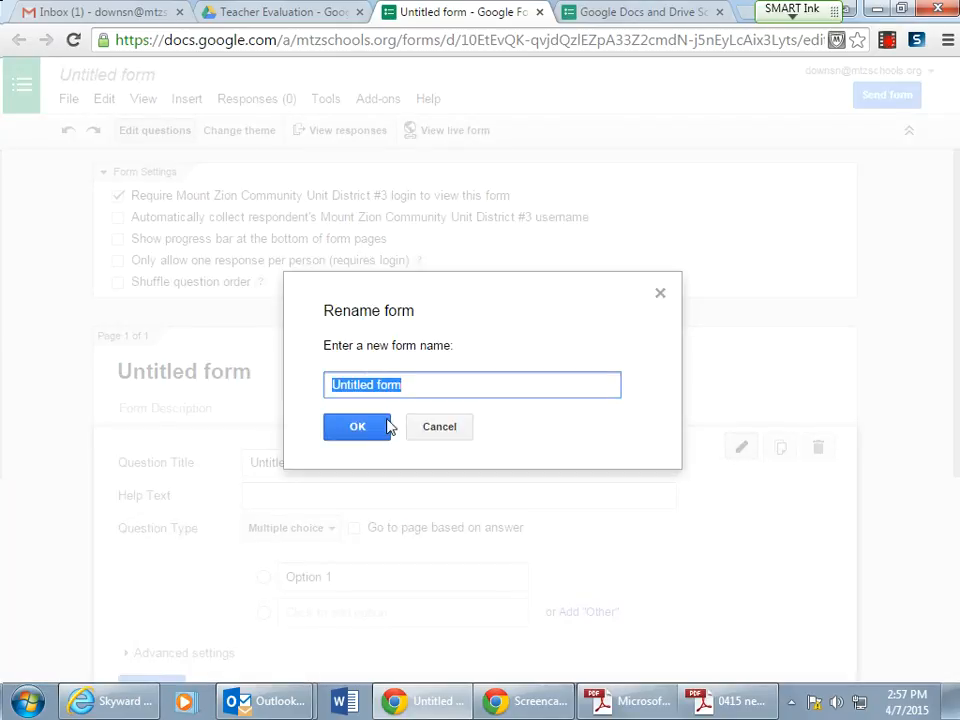
type("Sure")
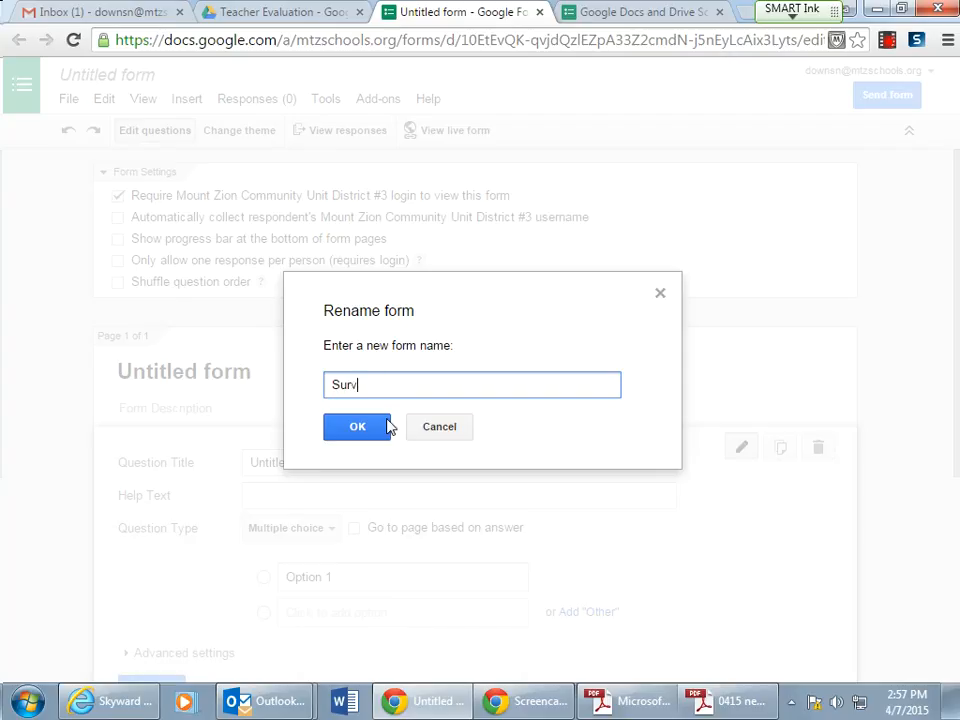
left_click(375, 426)
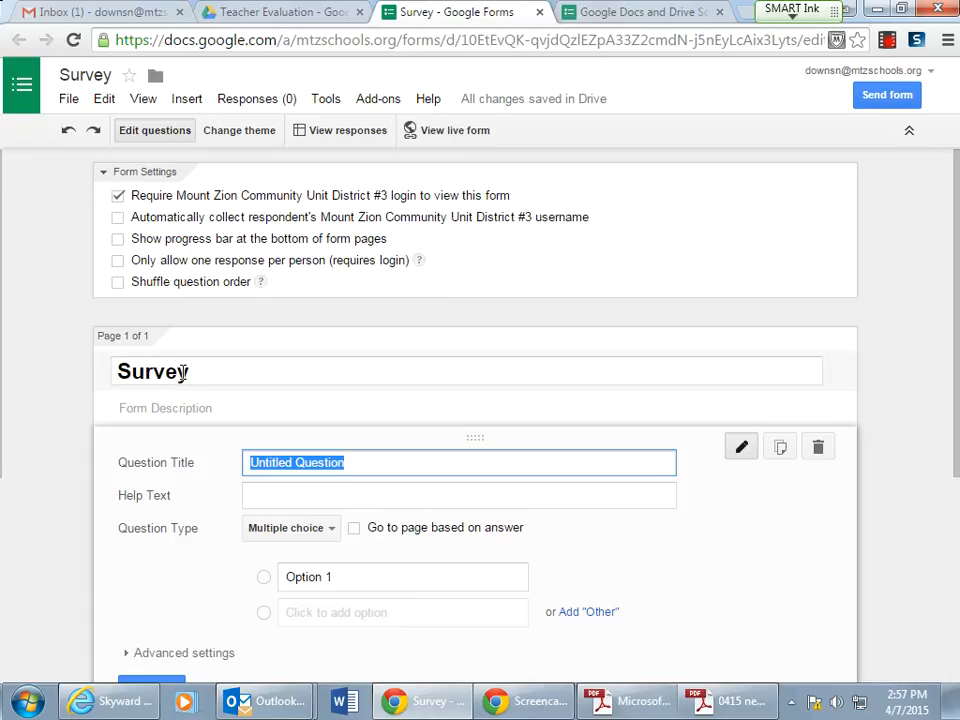
- Title the first question Name, change its type to Text, and finish editing it
left_click(378, 466)
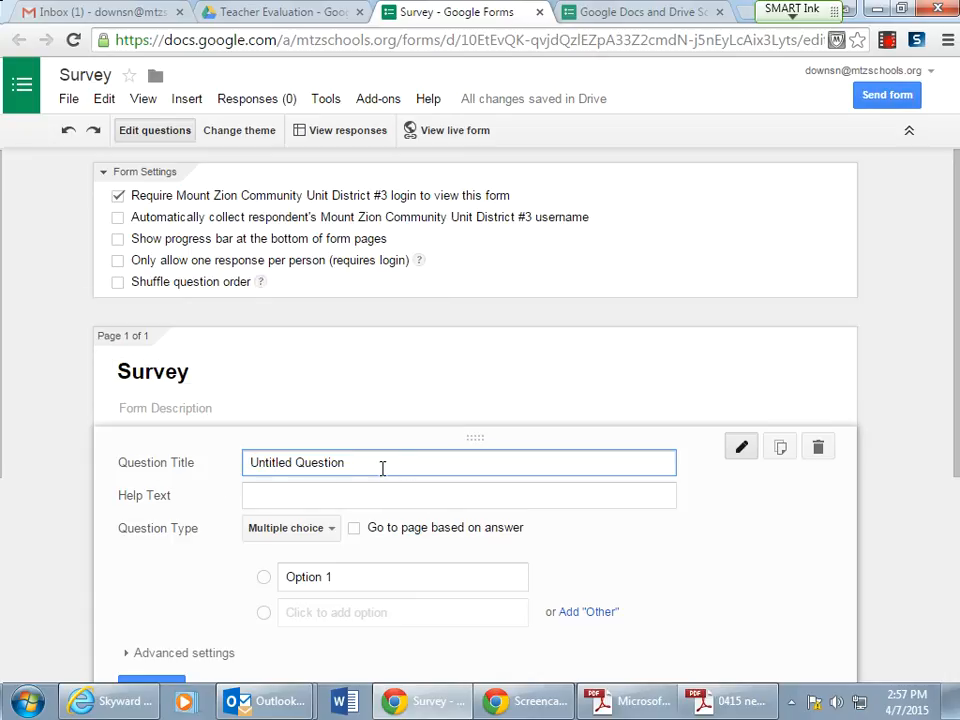
left_click_drag(370, 464, 180, 456)
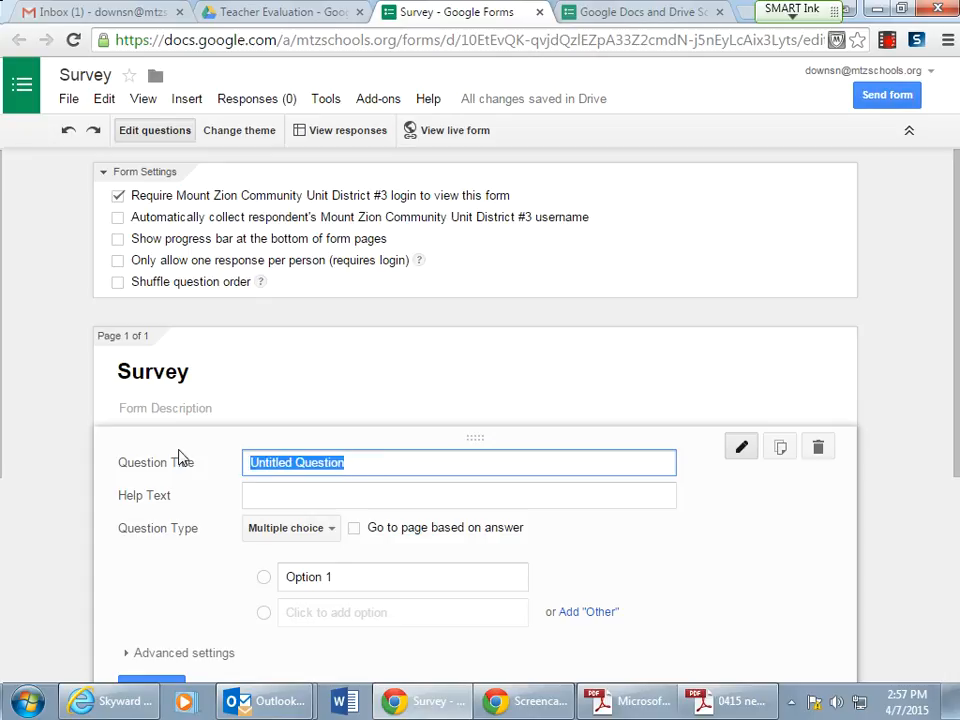
type("Name")
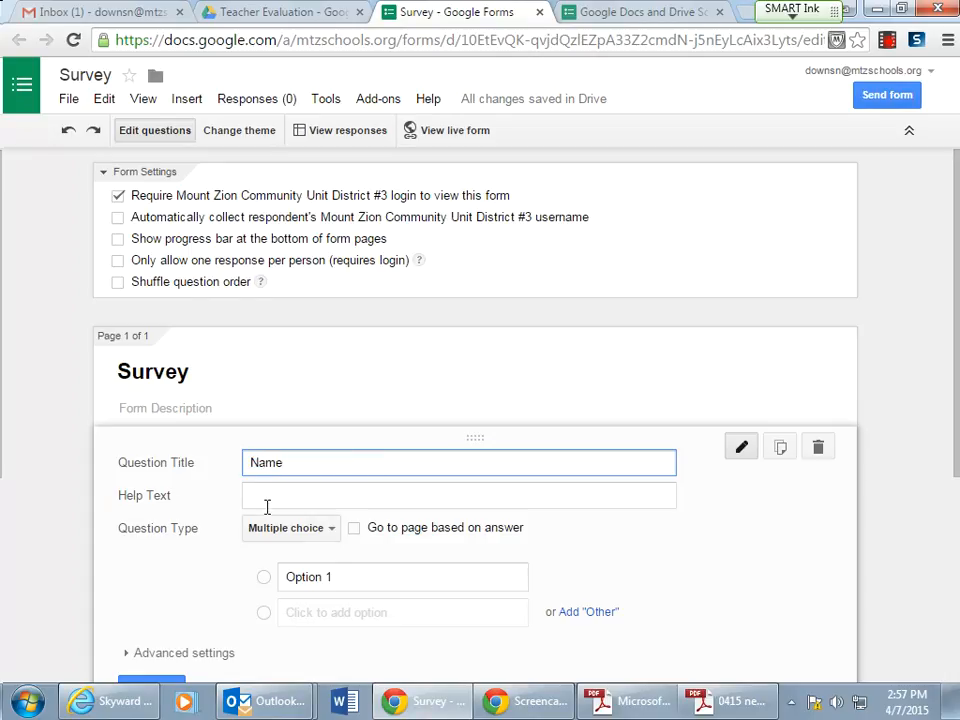
left_click(332, 535)
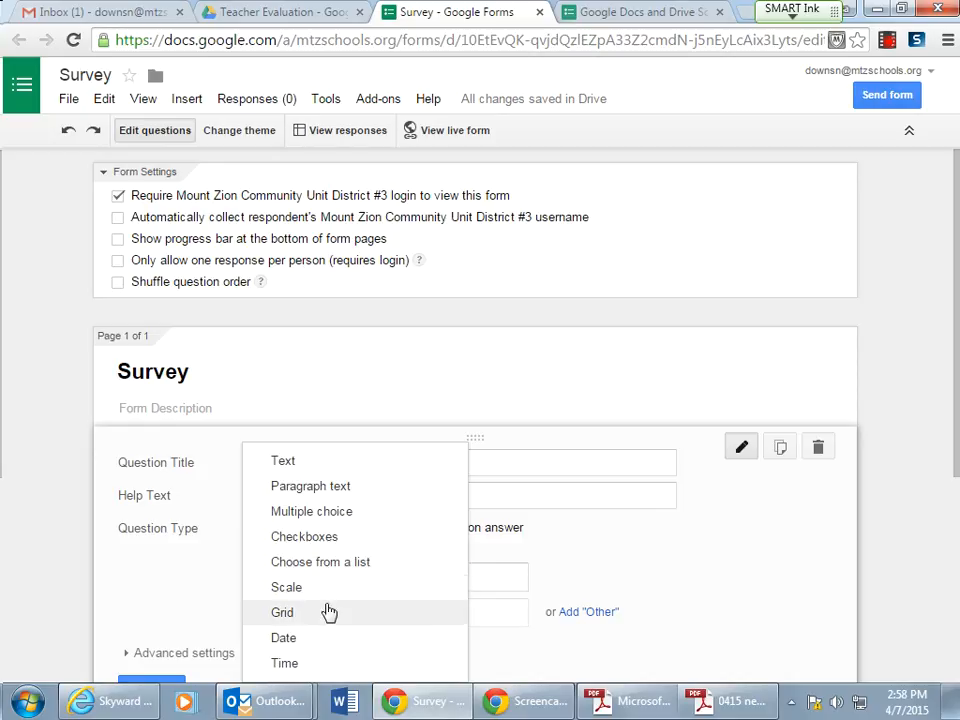
left_click(329, 465)
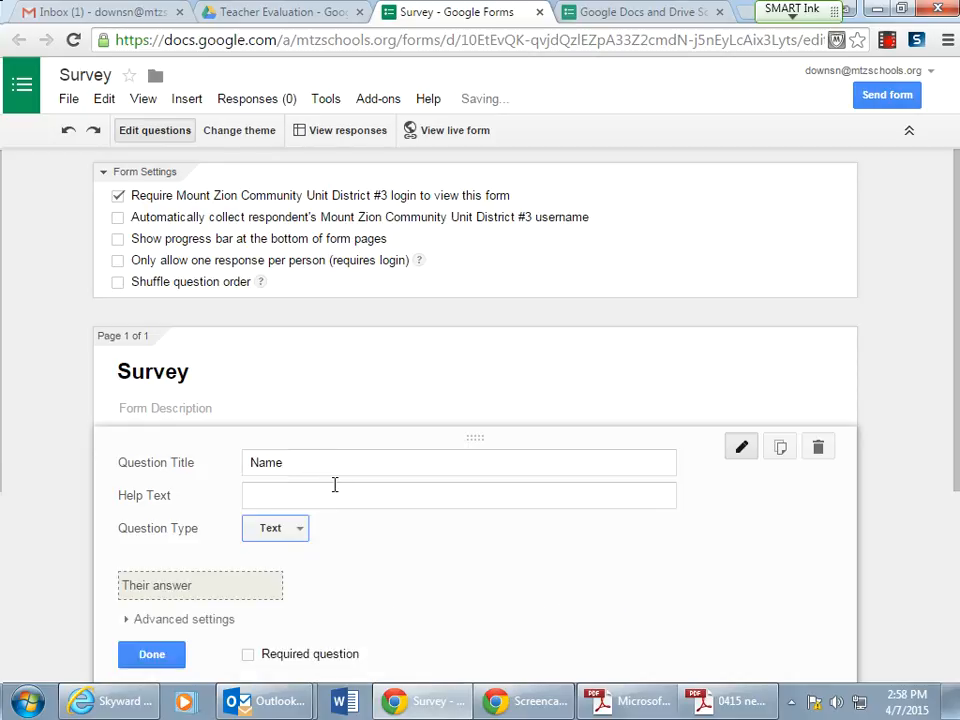
left_click(150, 657)
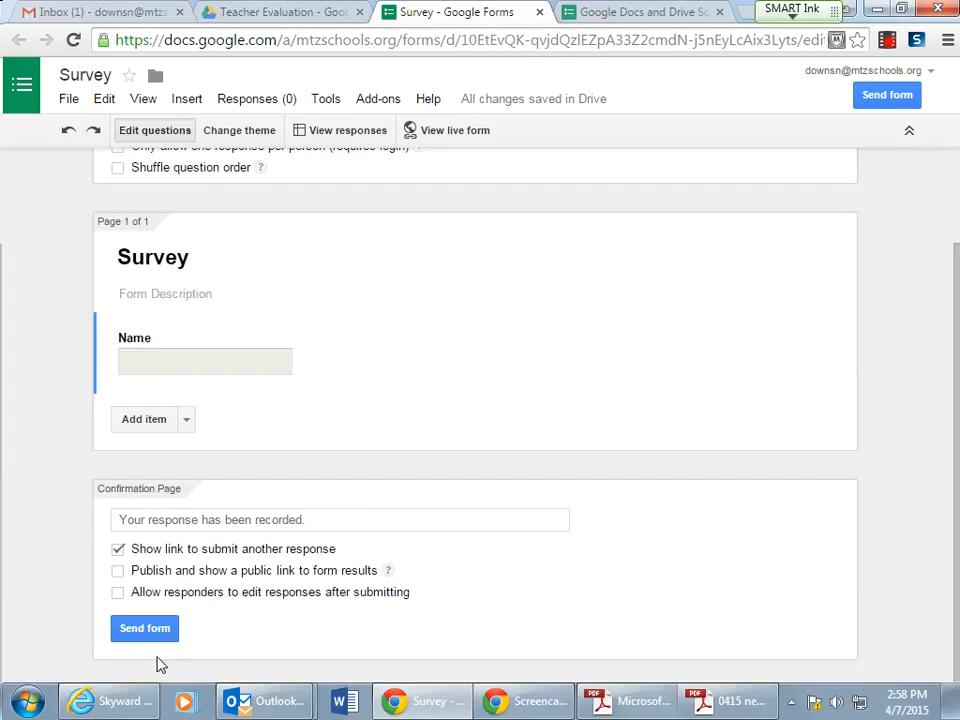
- Add a multiple-choice question titled 2 * 2 with options 1, 2, 3 and 4
left_click(184, 424)
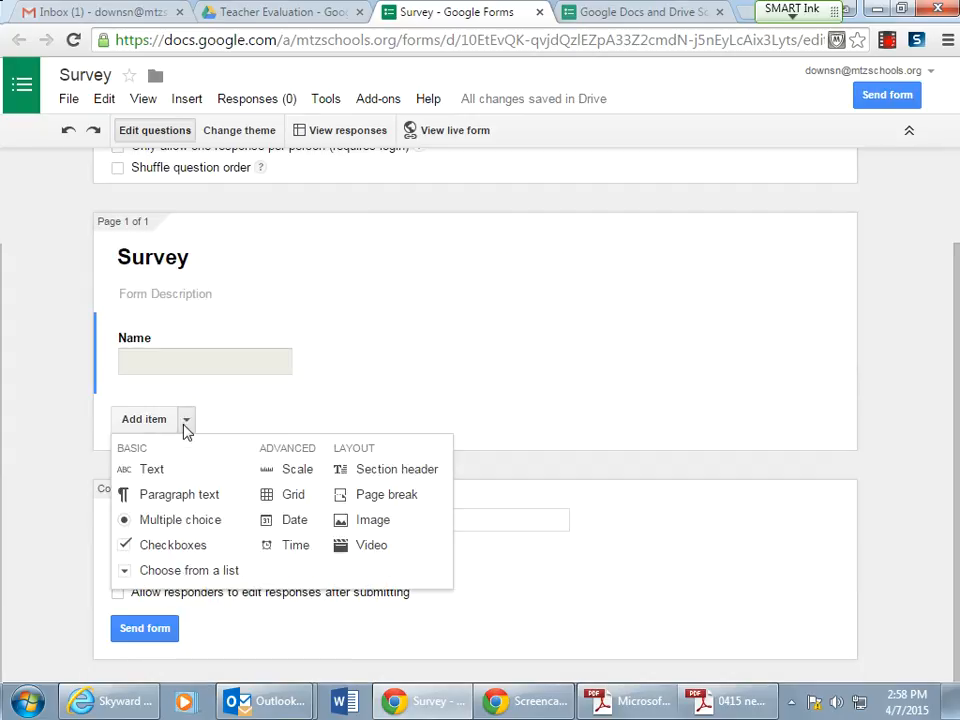
left_click(181, 520)
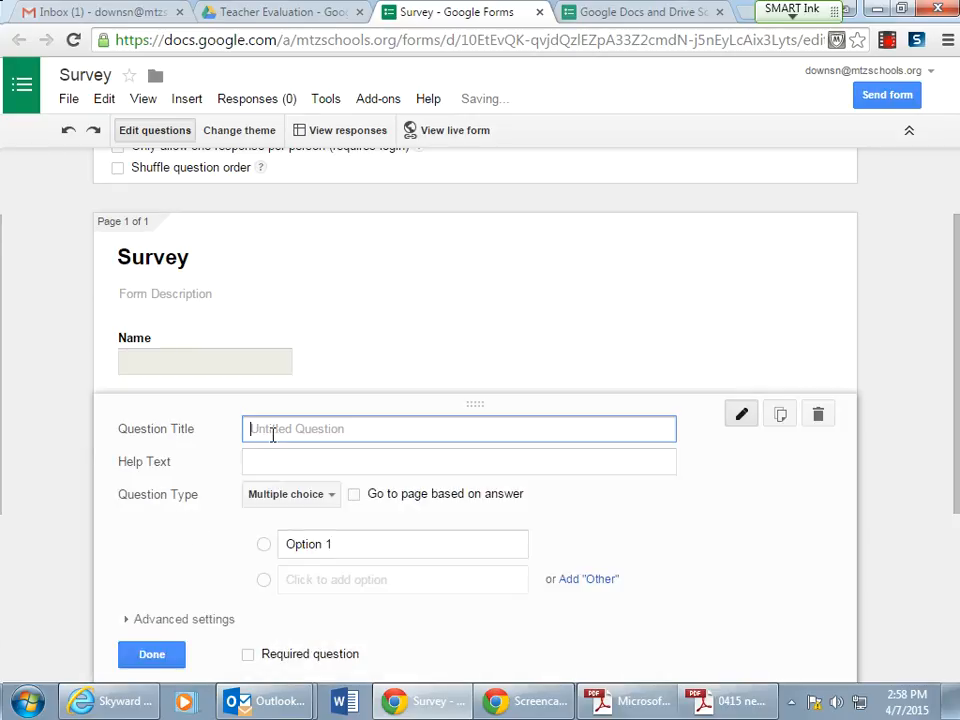
type("2 ")
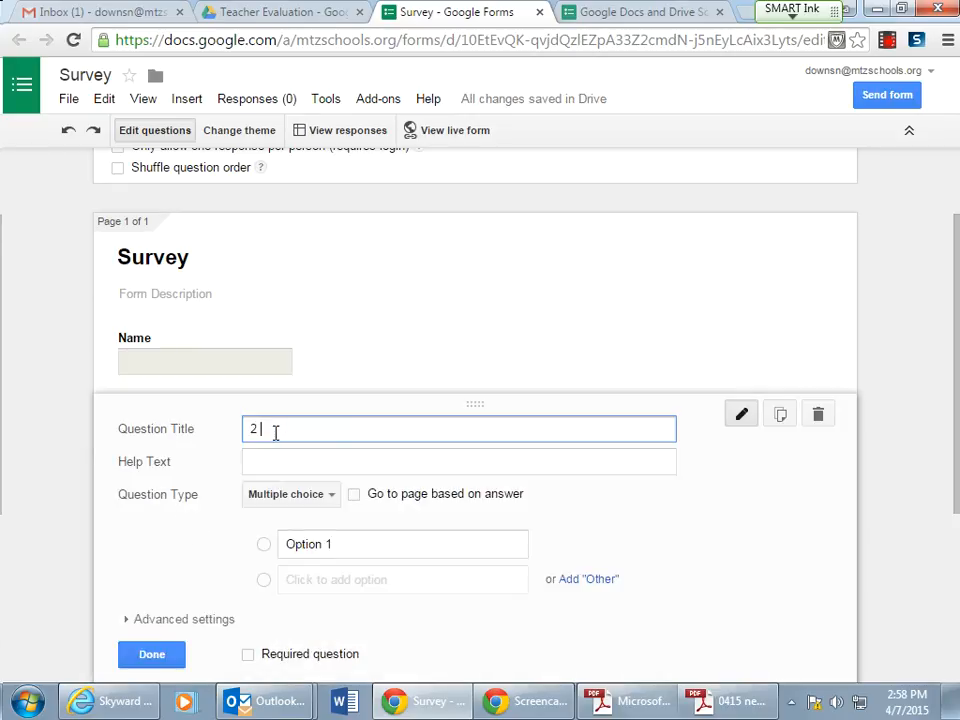
type("* 2")
mouse_move(286, 544)
left_mouse_down()
mouse_move(305, 545)
mouse_move(268, 546)
left_mouse_up()
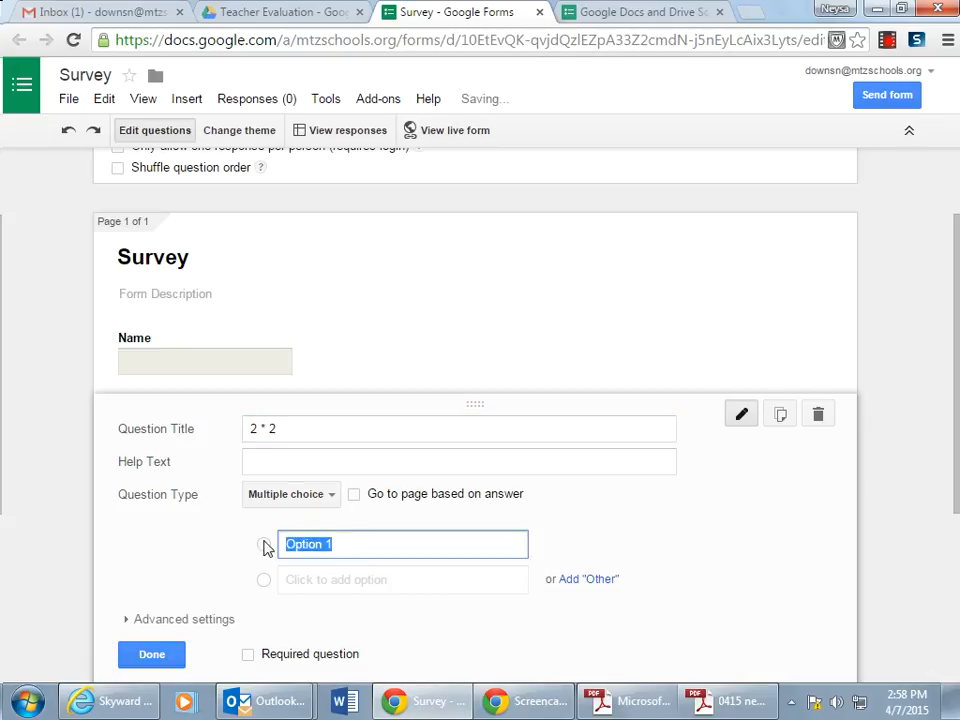
type("1")
left_click(305, 579)
type("2")
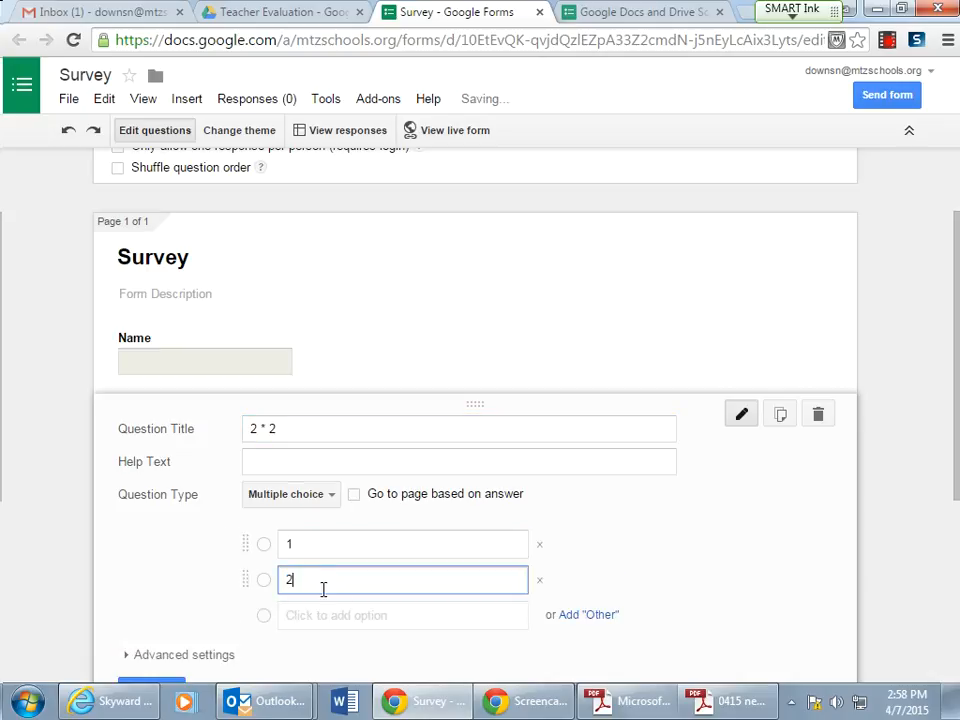
left_click(311, 617)
type("3")
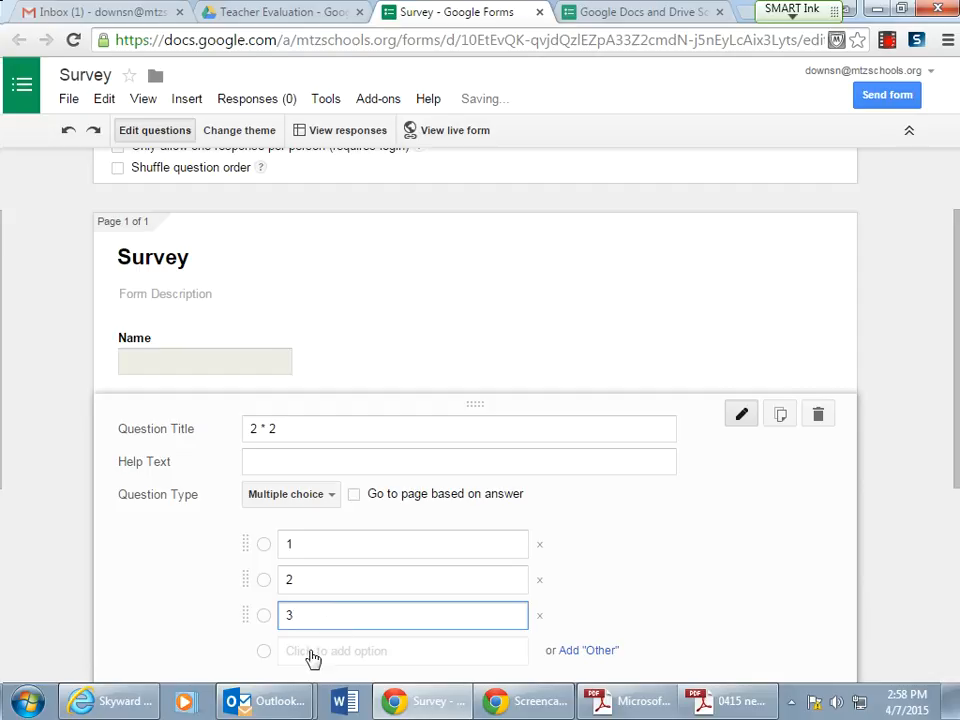
left_click(313, 651)
type("4")
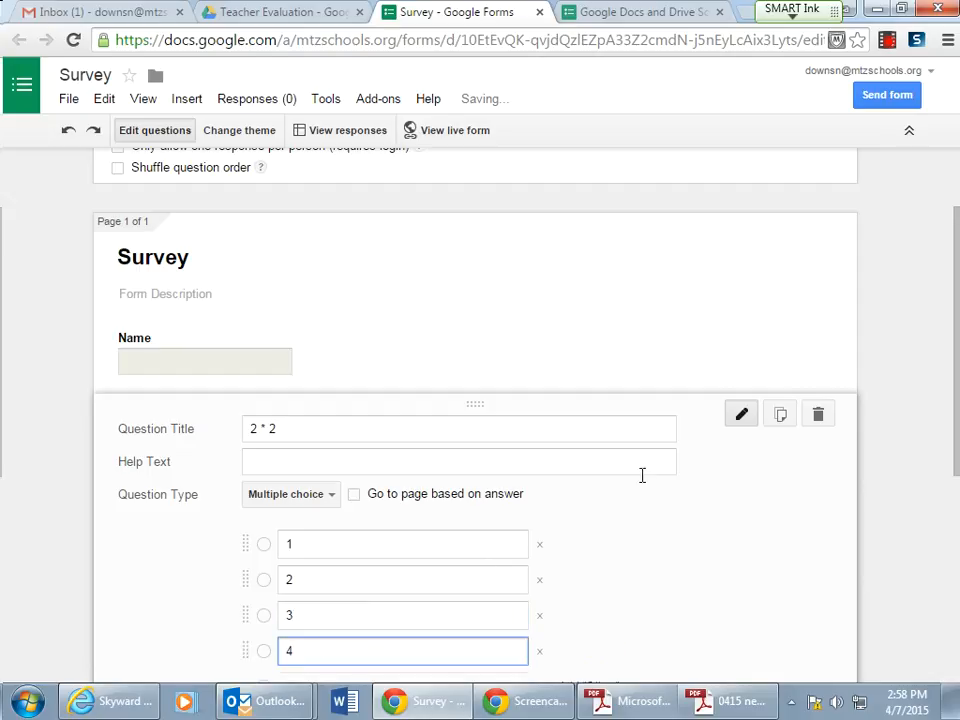
- Duplicate the 2 * 2 question, retitle the copy 2 * 3, and change its second option to 6
left_click(781, 416)
scroll(685, 479, "down", 3)
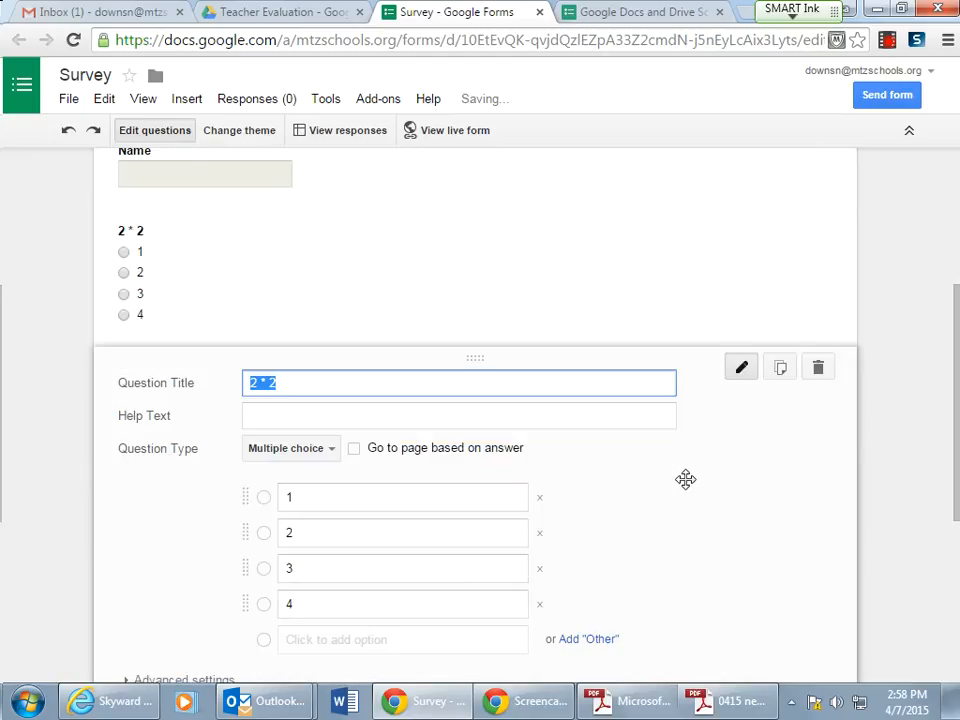
left_click(270, 383)
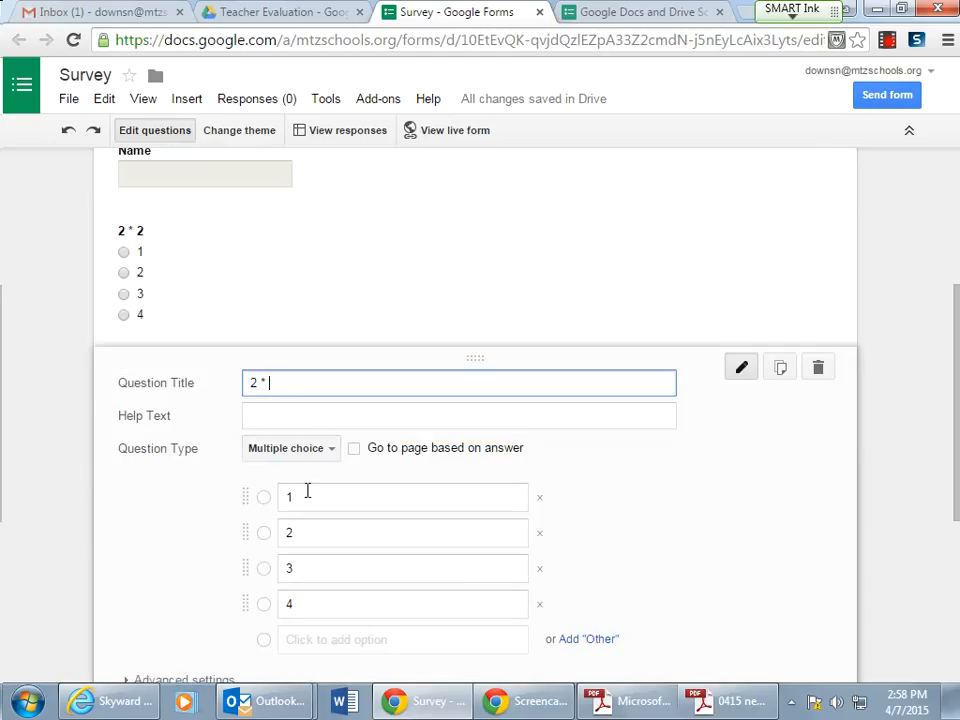
left_click(296, 537)
type("6")
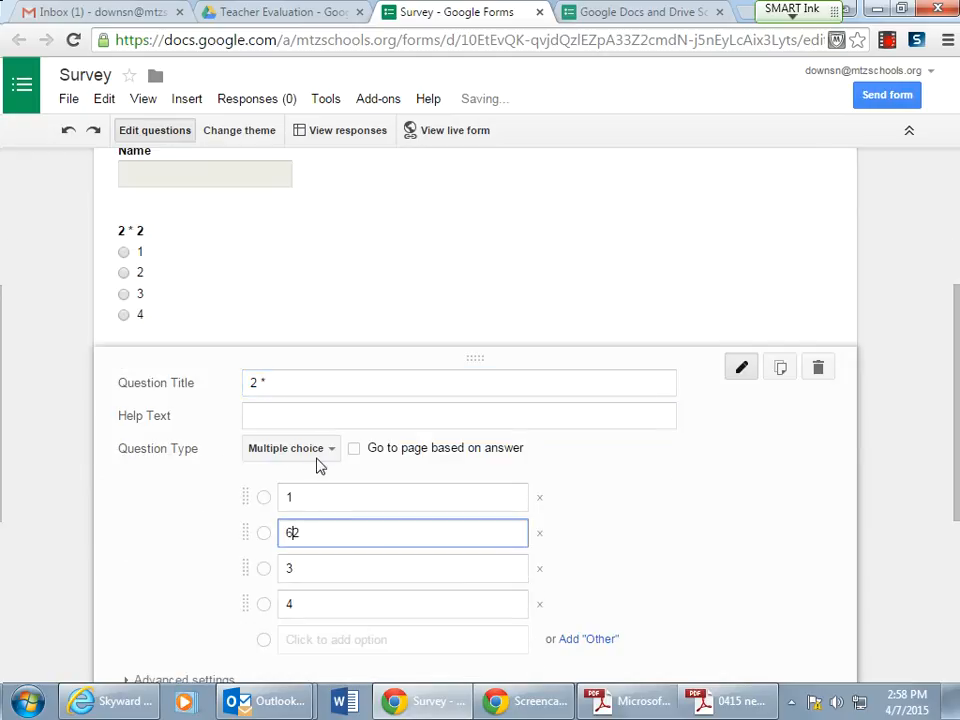
left_click(276, 381)
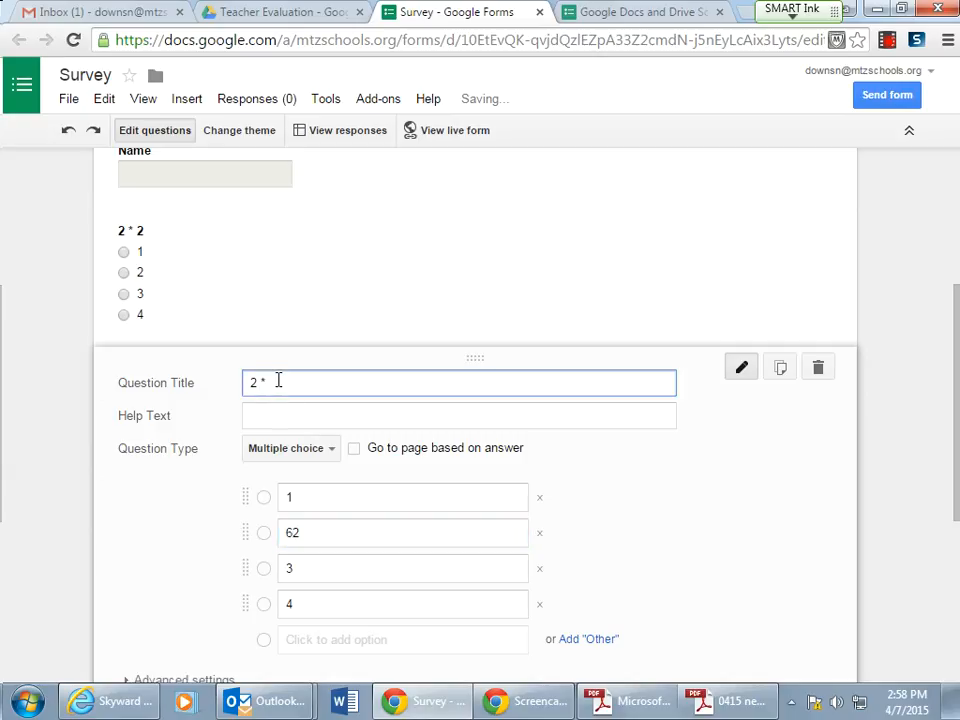
type("3")
left_click(302, 540)
key("BackSpace")
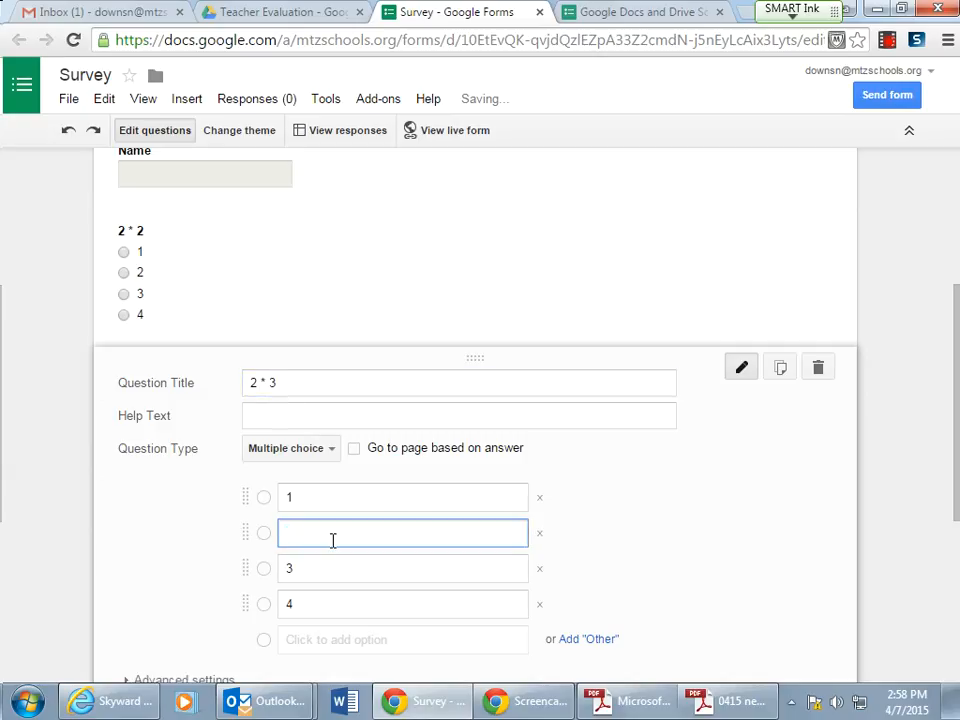
- Open the Send form dialog, examine the email sharing options, then cancel and close it
scroll(437, 480, "down", 2)
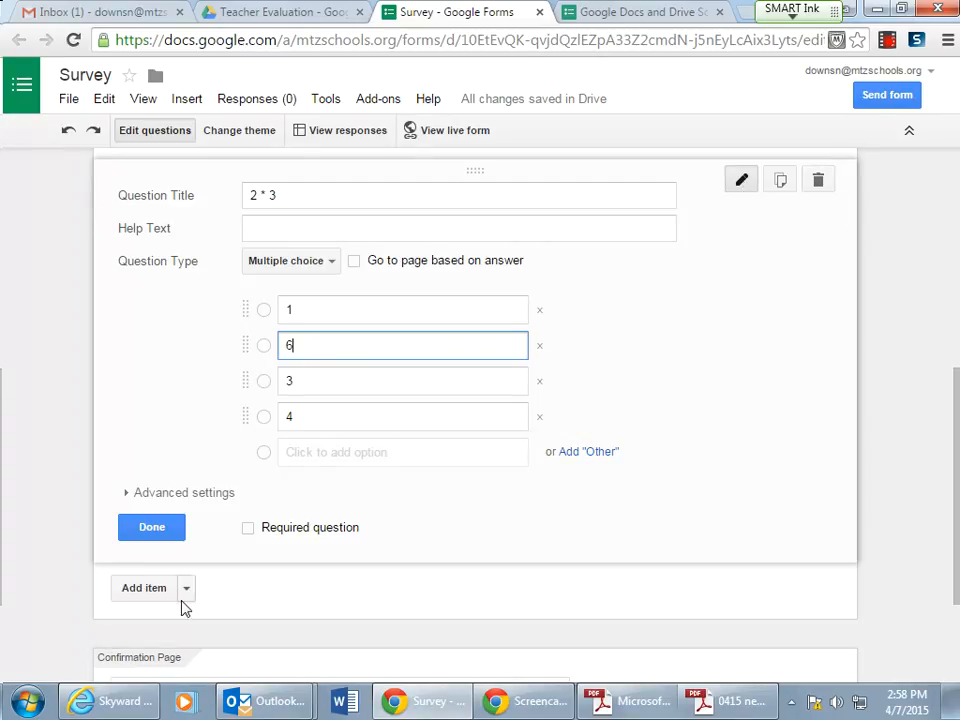
scroll(184, 607, "down", 1)
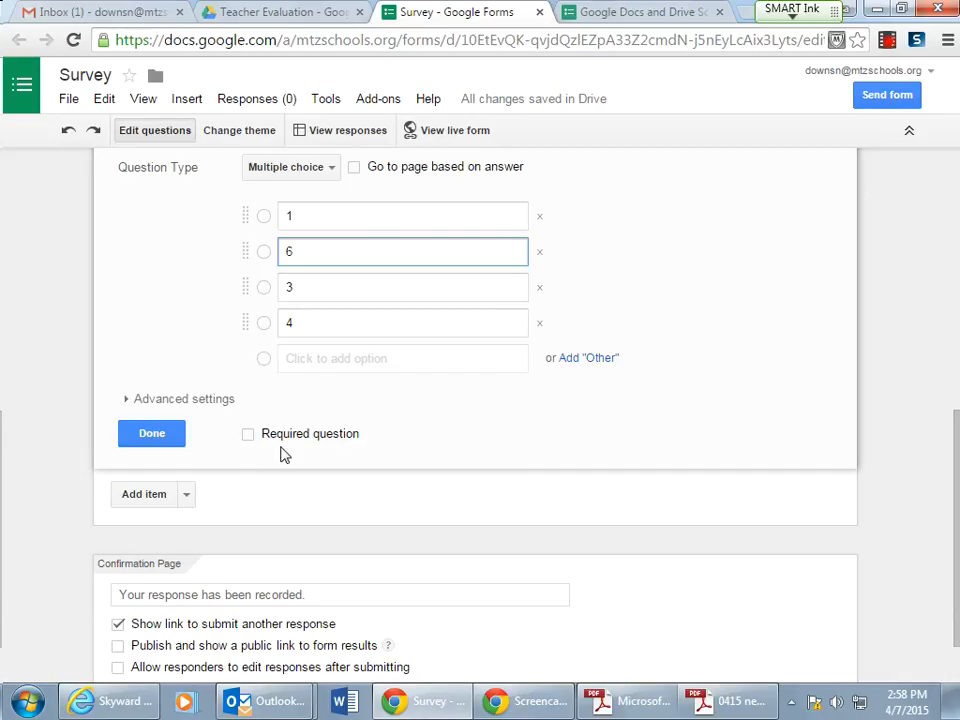
scroll(328, 453, "down", 1)
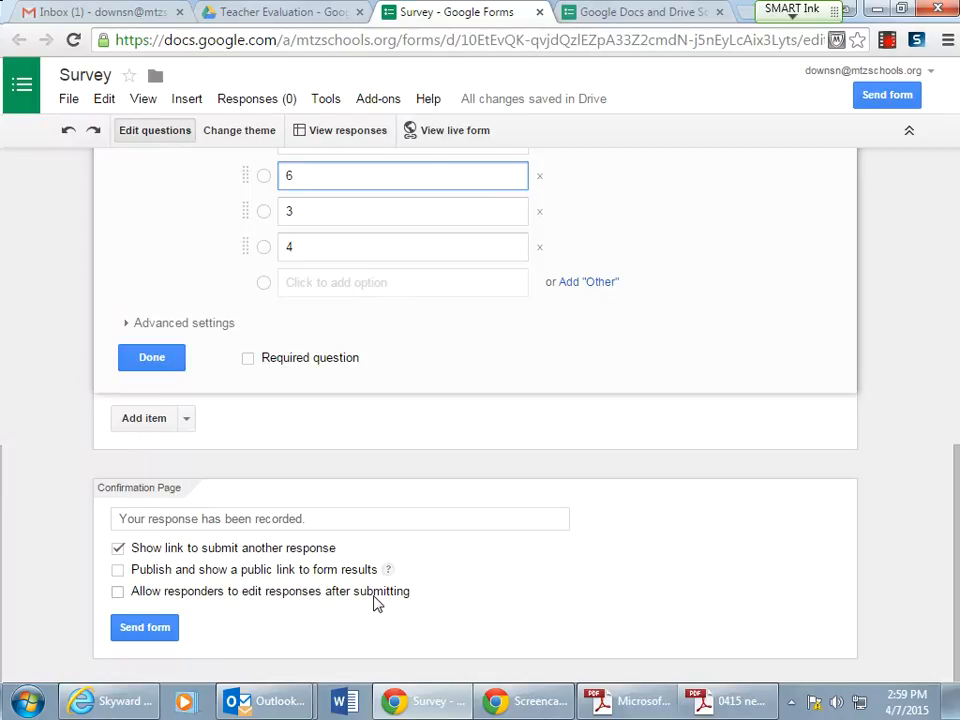
left_click(130, 628)
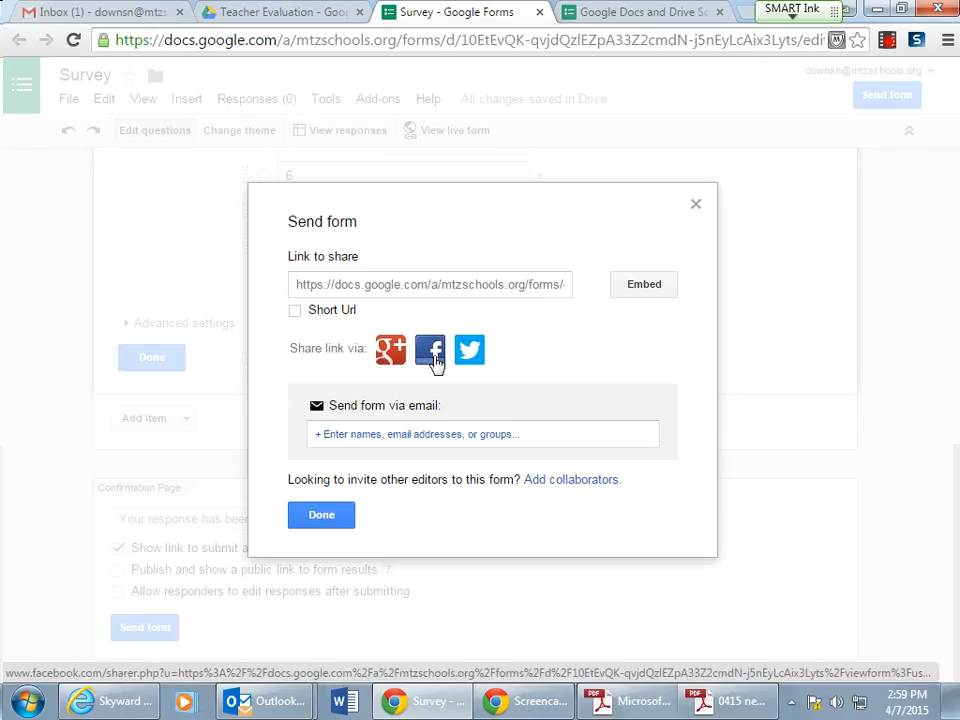
left_click(341, 434)
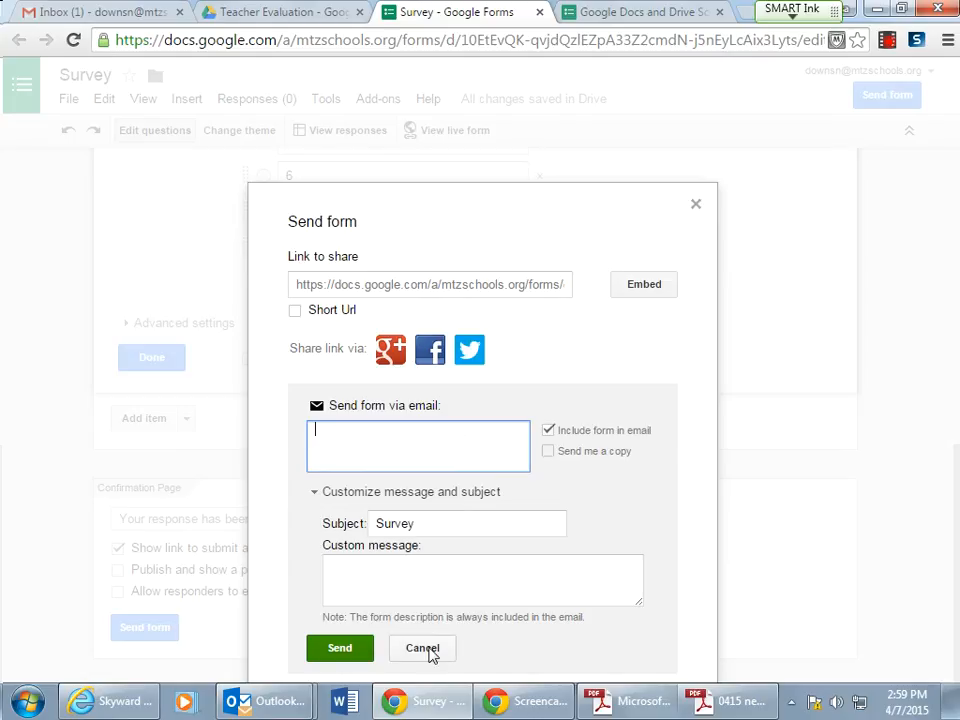
left_click(429, 651)
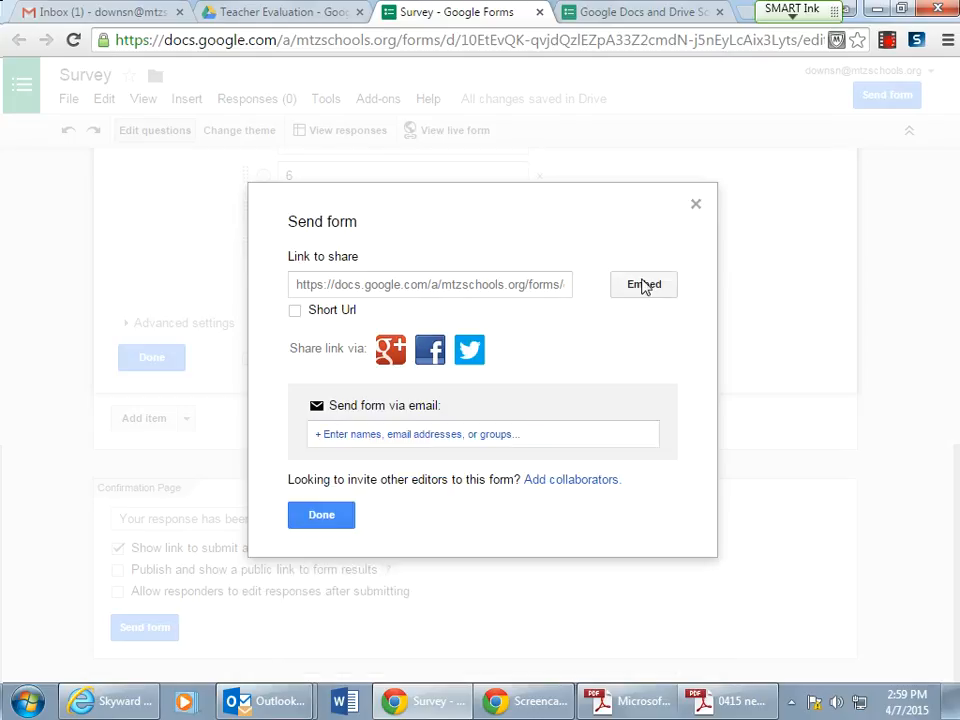
left_click(695, 204)
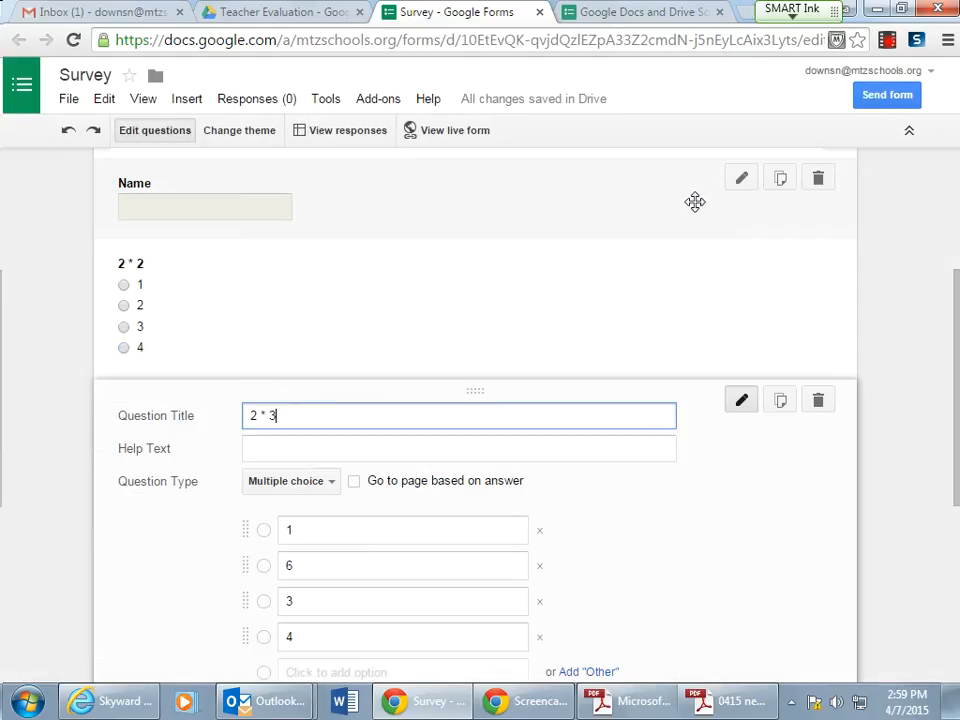
- Close the Survey tab, open the Teacher Evaluation from Students form, and show its theme options
left_click(540, 14)
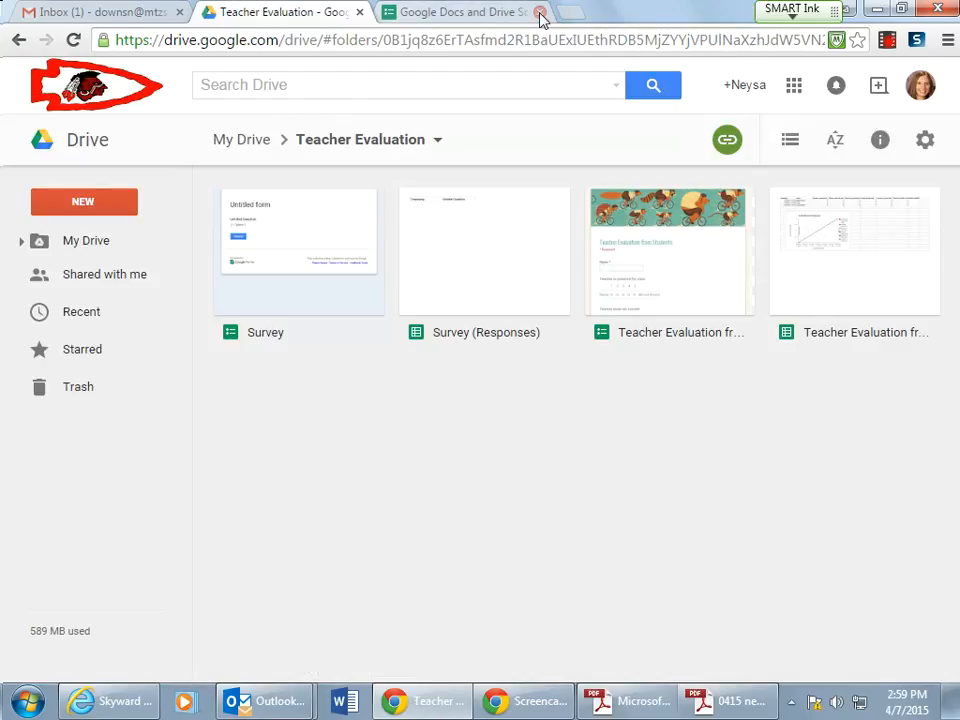
double_click(667, 340)
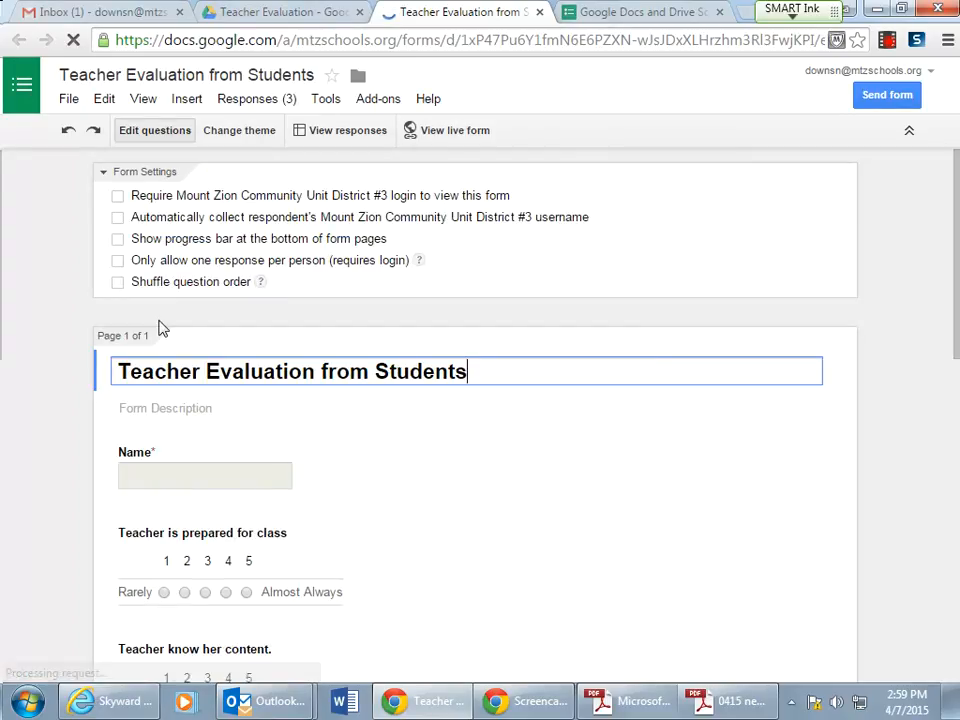
left_click(238, 130)
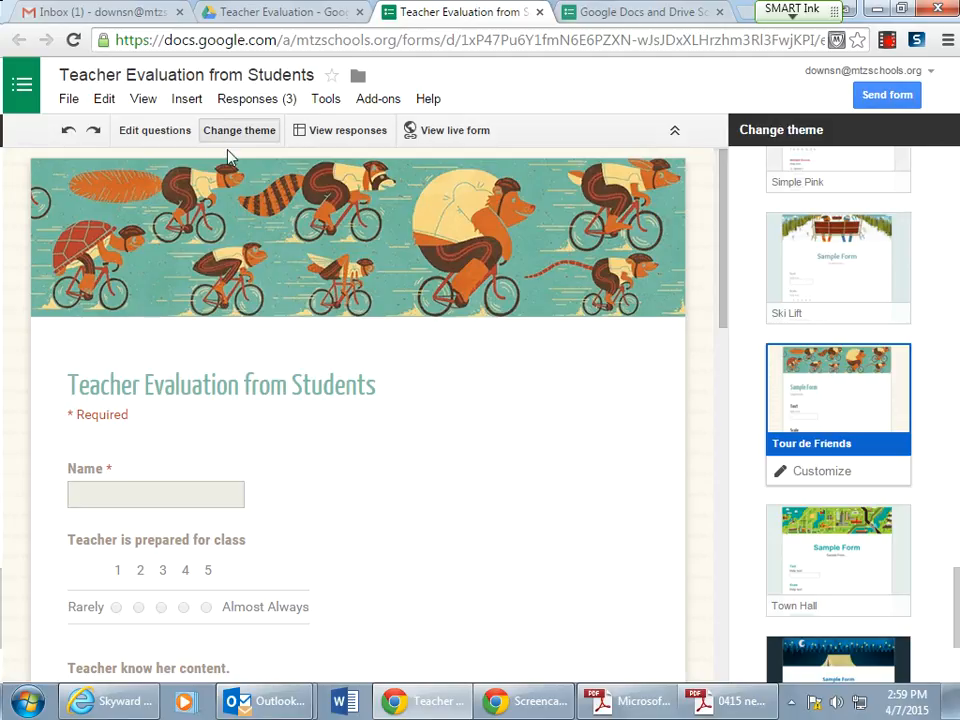
- Browse further down the theme list, then open the form's responses spreadsheet
scroll(928, 300, "down", 4)
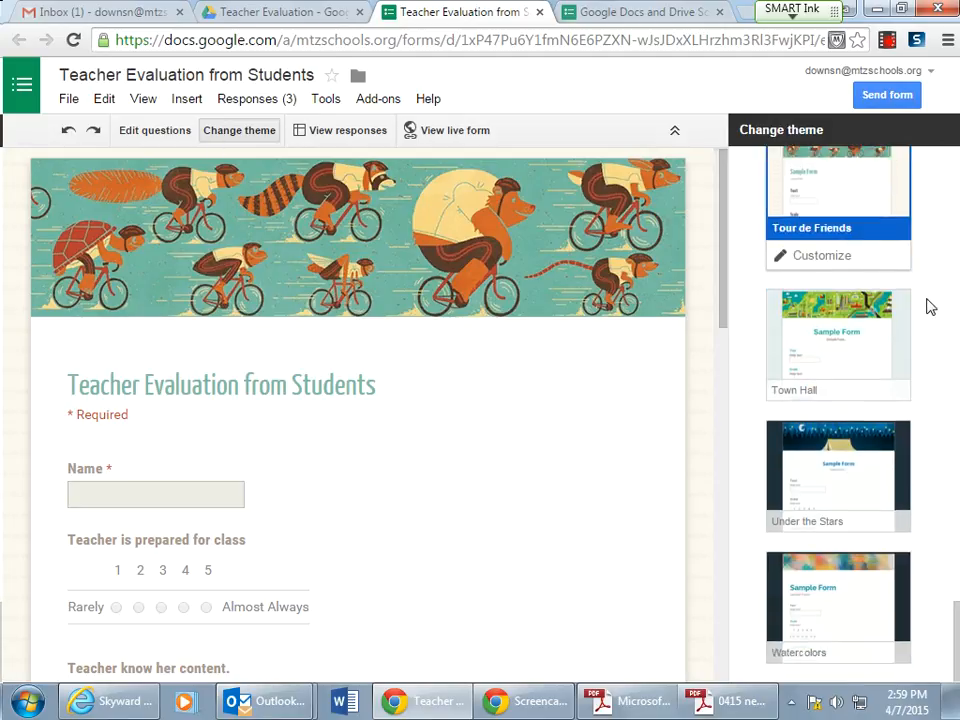
left_click_drag(957, 621, 957, 485)
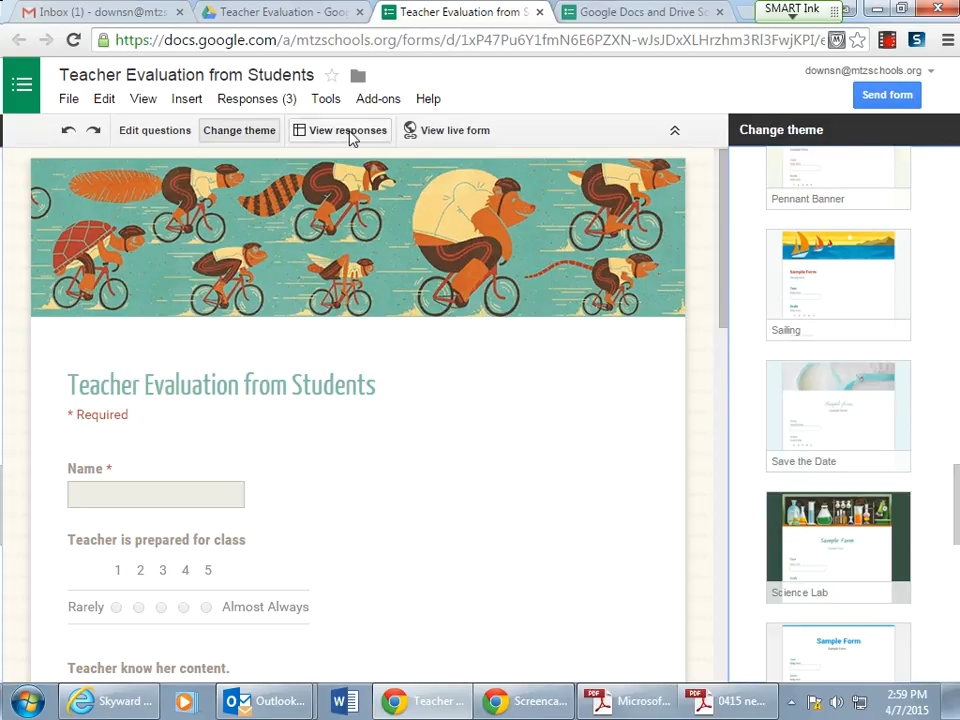
left_click(328, 132)
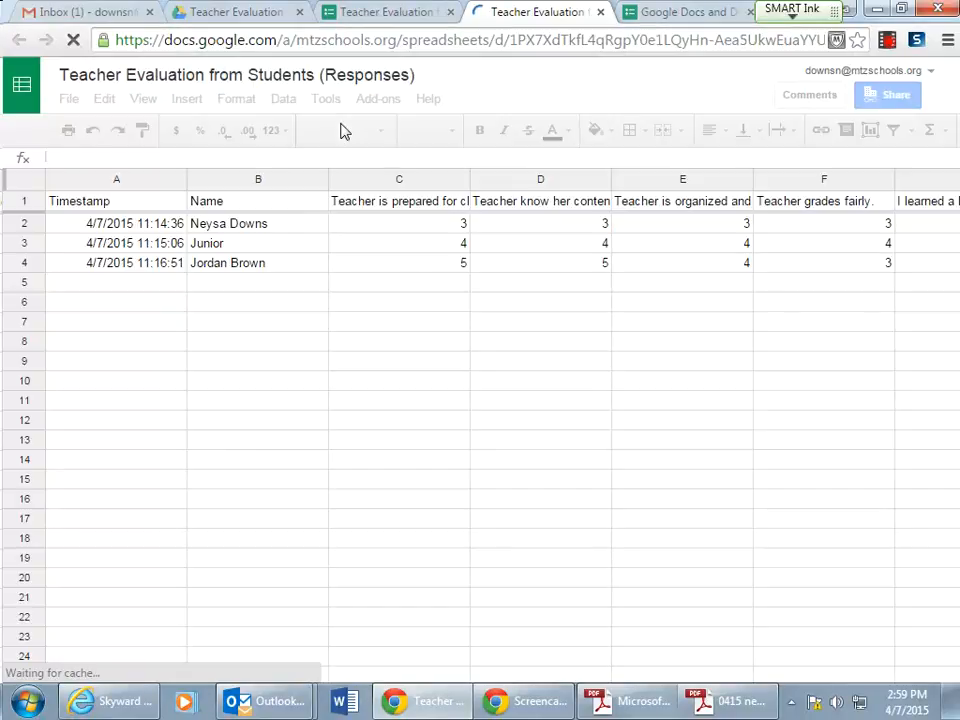
- Look through the spreadsheet's menus and turn off the data filter
left_click(242, 225)
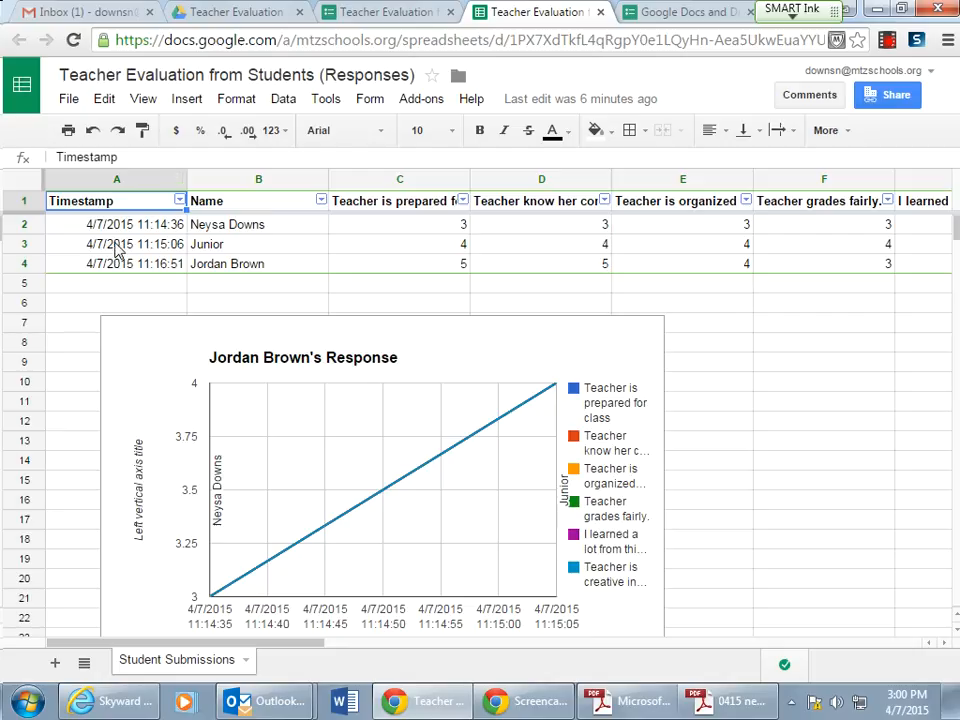
left_click(68, 101)
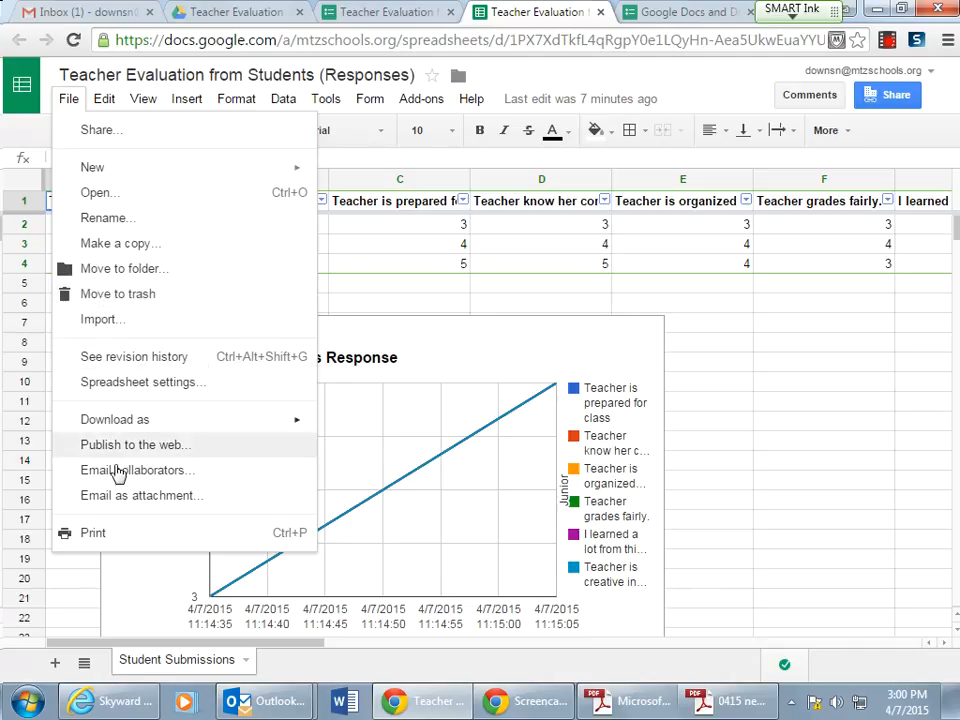
left_click(104, 99)
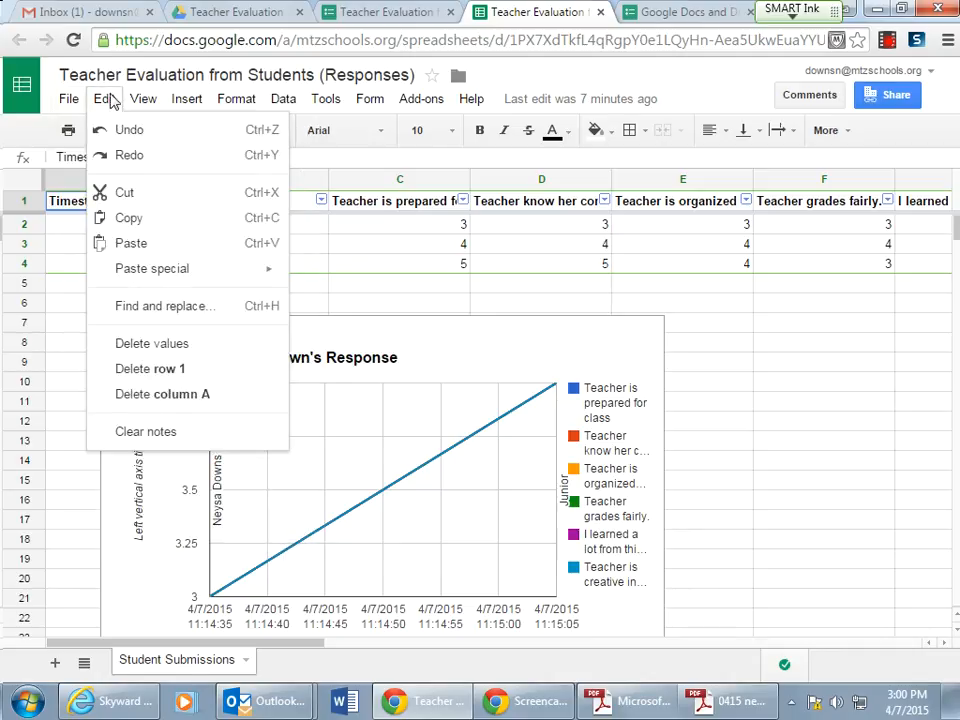
mouse_move(141, 101)
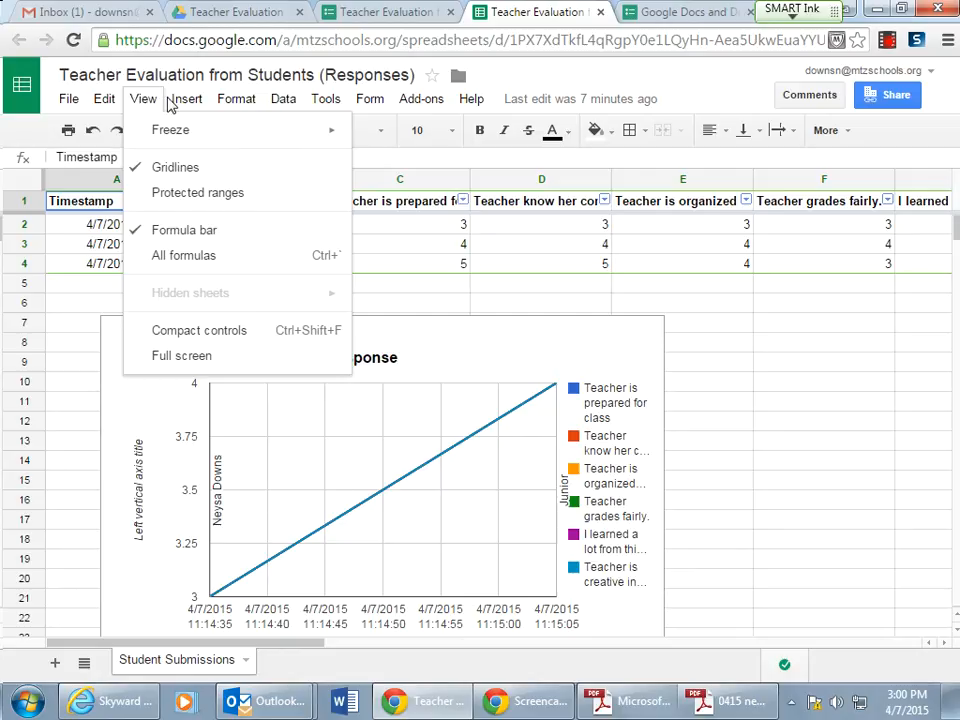
mouse_move(182, 104)
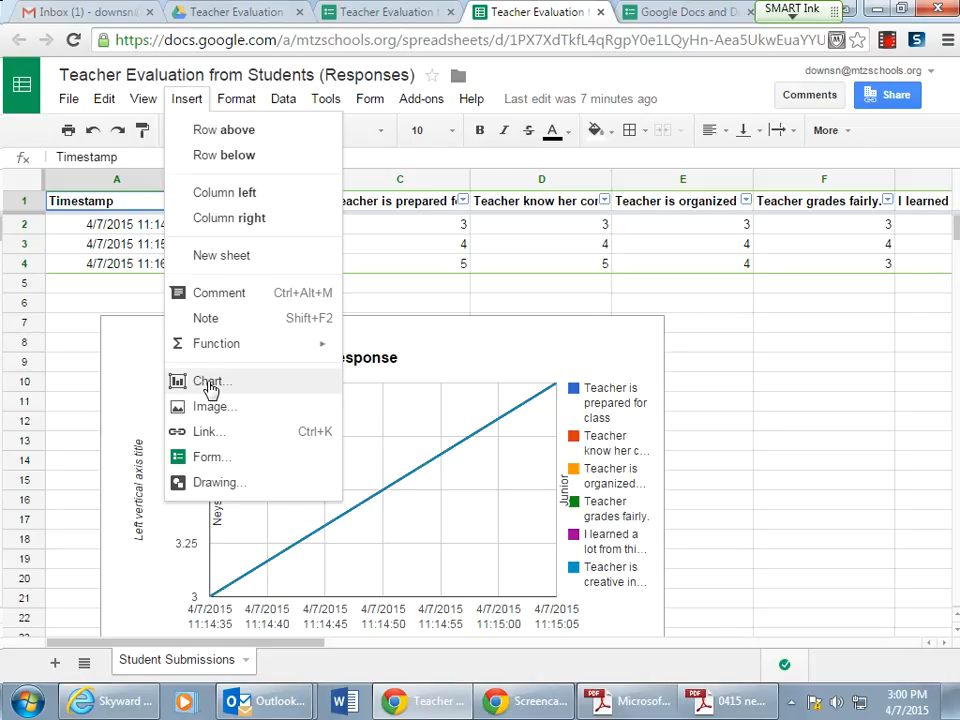
mouse_move(238, 104)
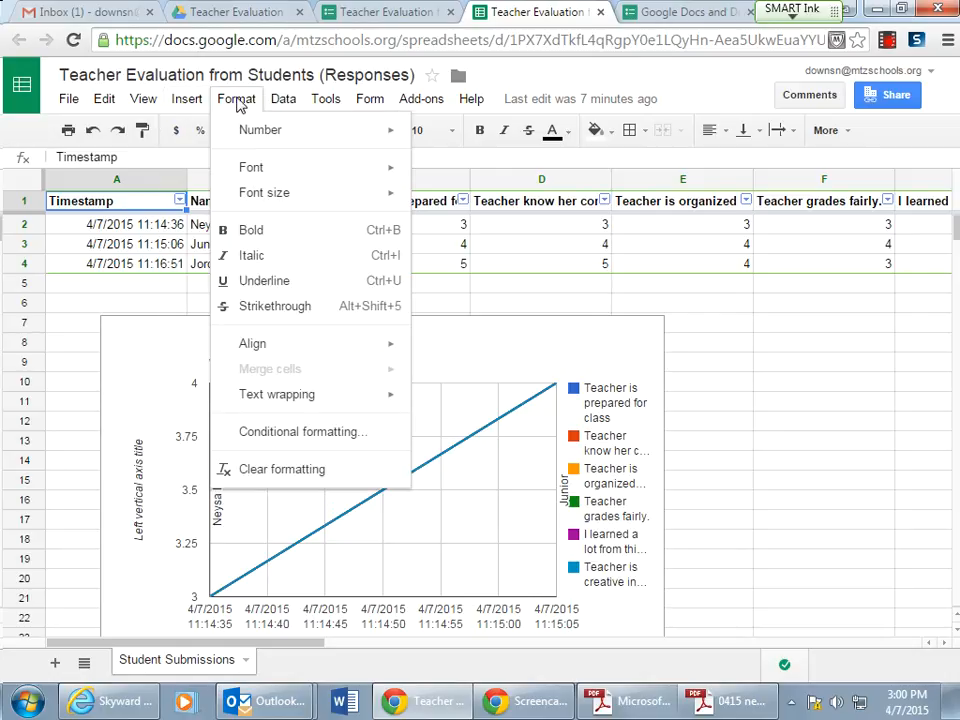
mouse_move(284, 104)
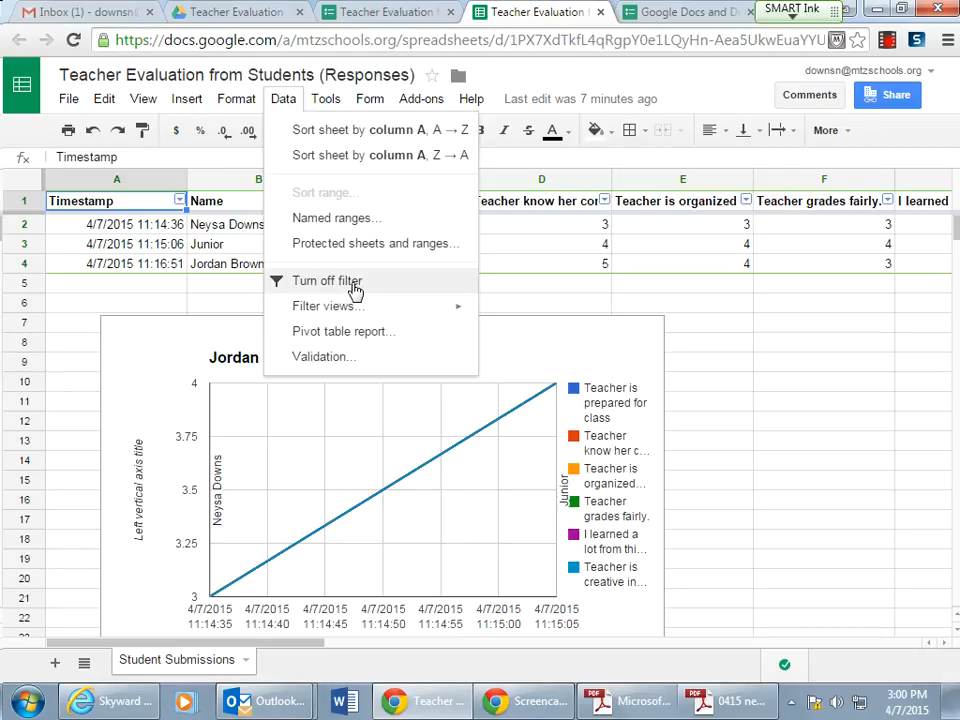
left_click(287, 284)
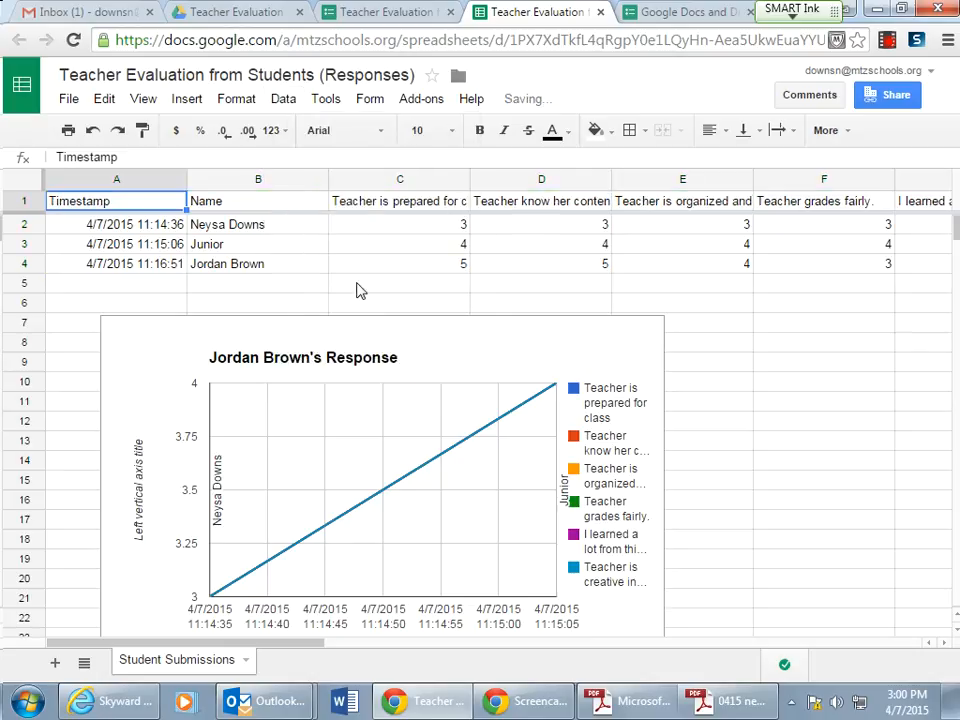
- Turn the data filter back on, then turn it off again
left_click(282, 100)
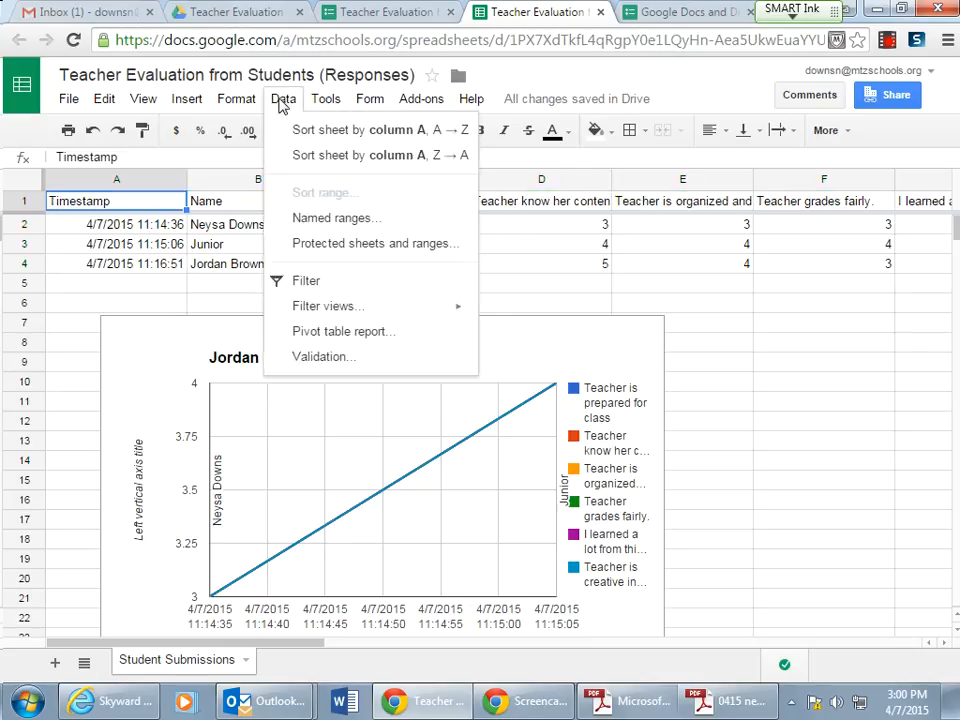
left_click(303, 285)
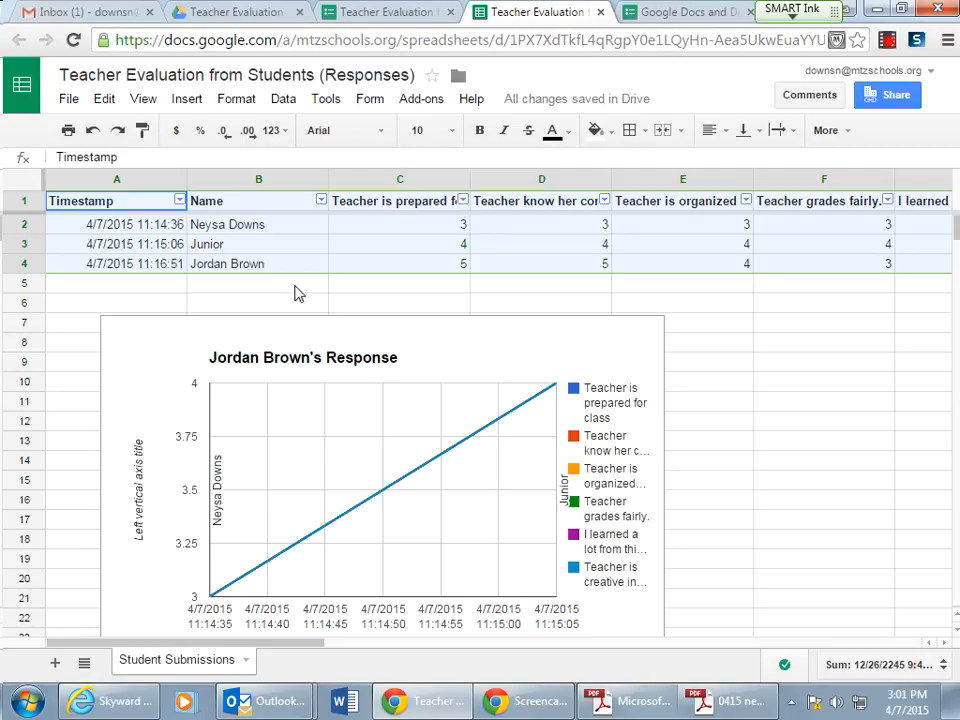
left_click(285, 100)
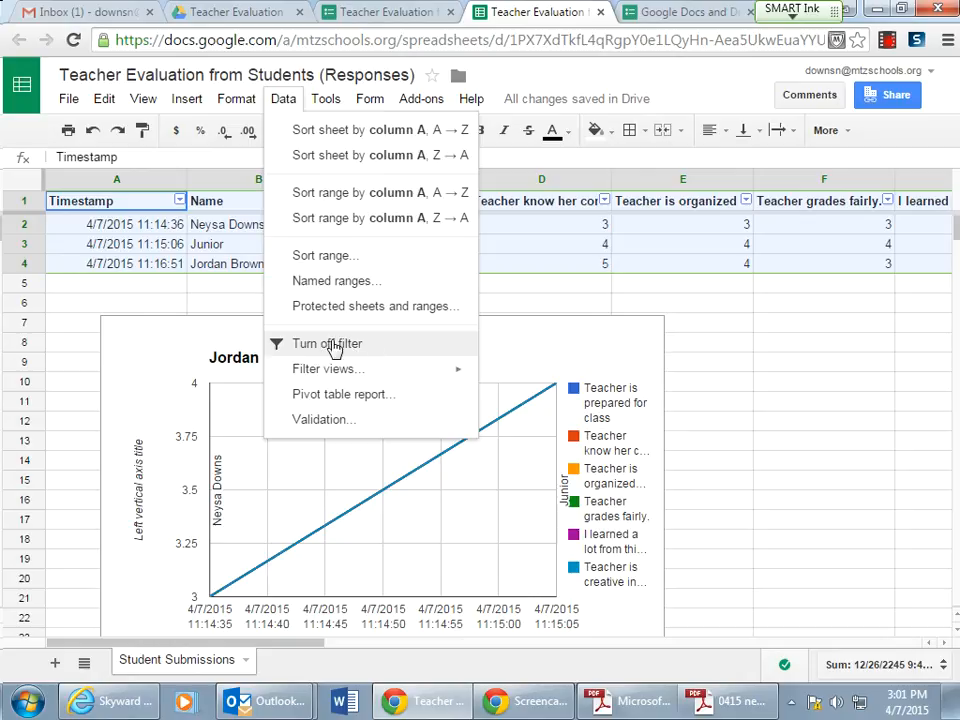
left_click(303, 346)
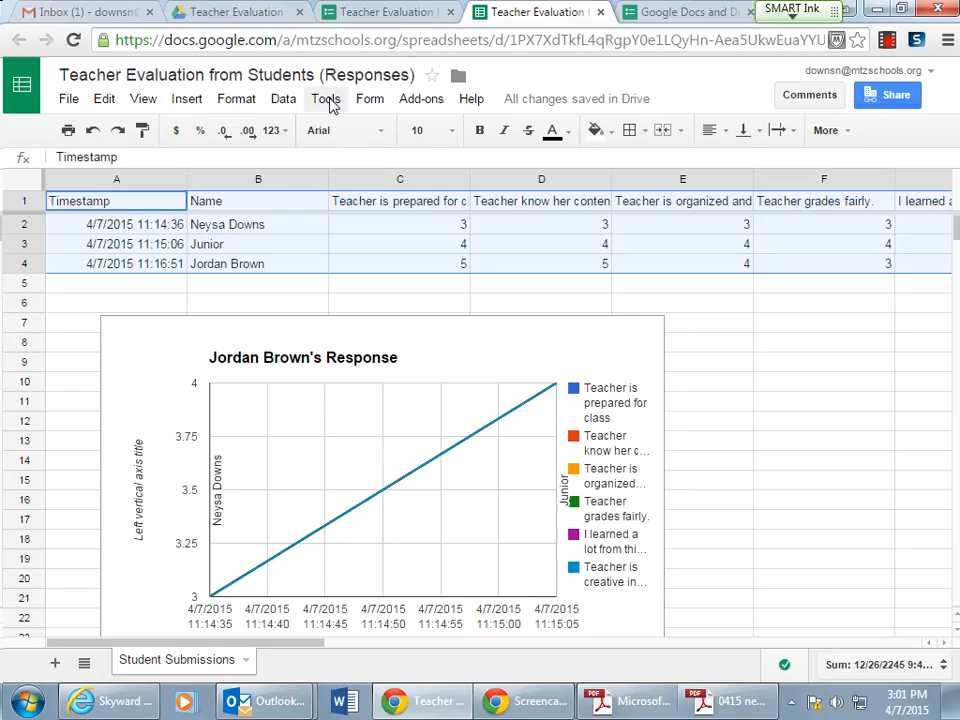
- Open the Flubaroo add-on's Grade Assignment dialog
left_click(283, 102)
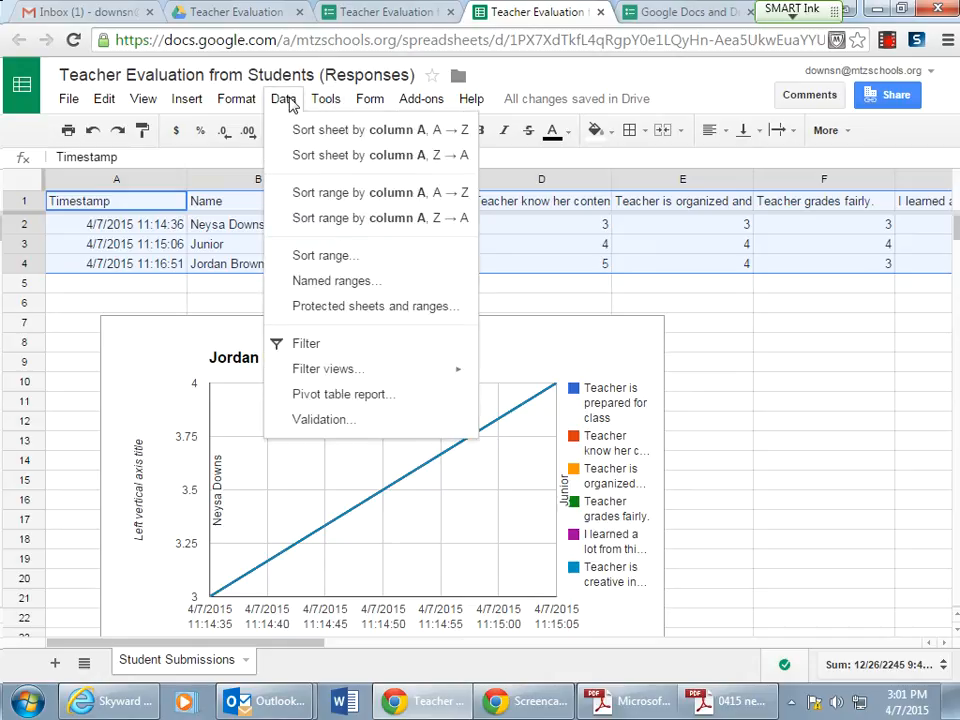
mouse_move(325, 102)
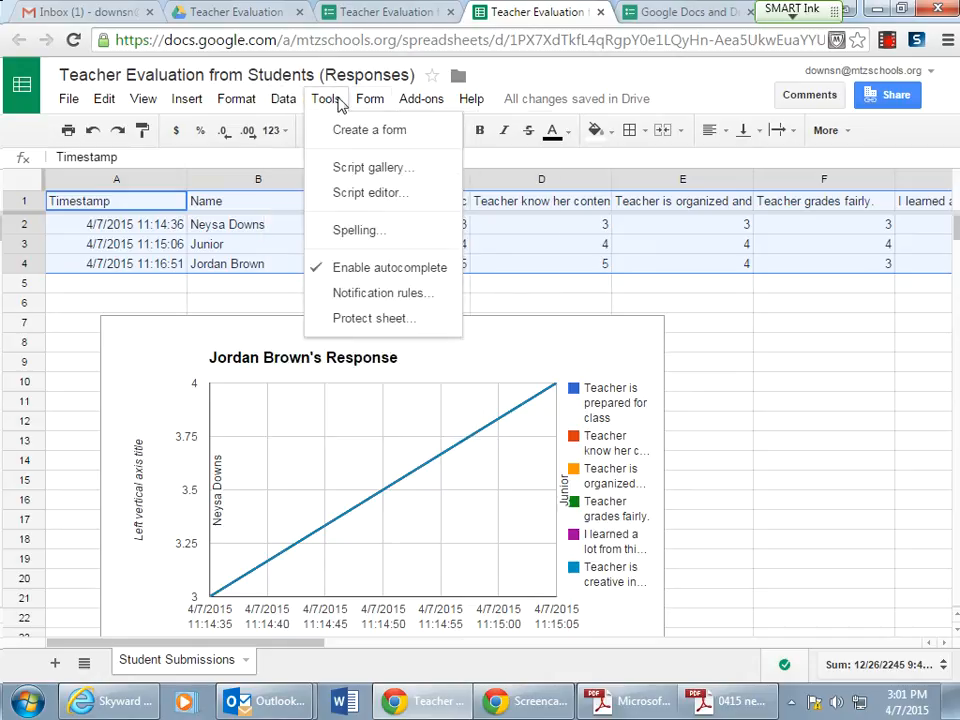
mouse_move(369, 103)
mouse_move(419, 106)
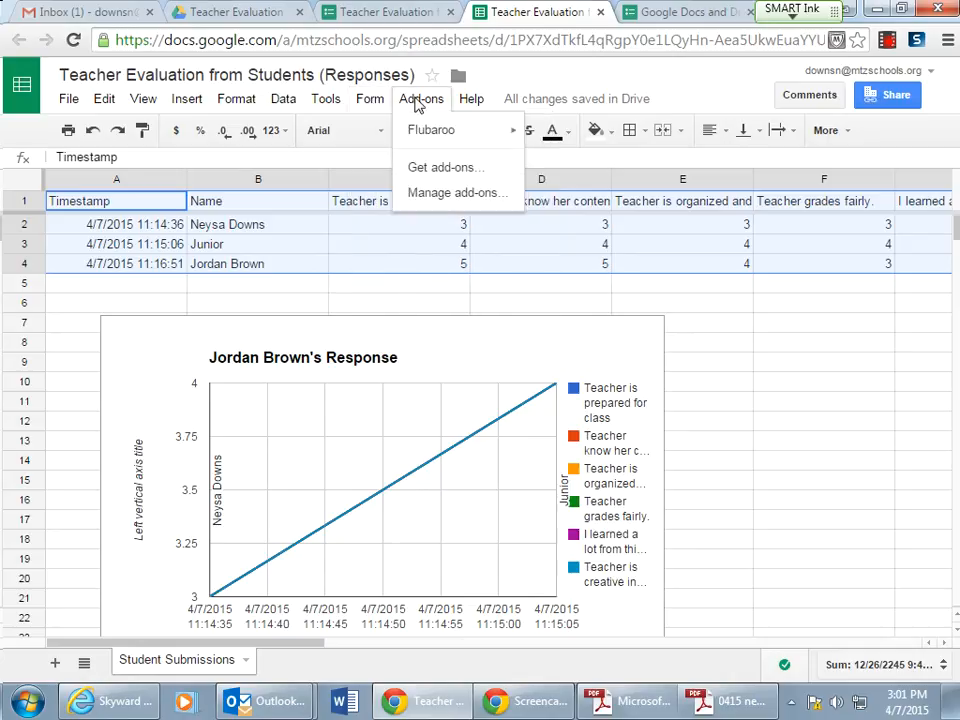
mouse_move(425, 138)
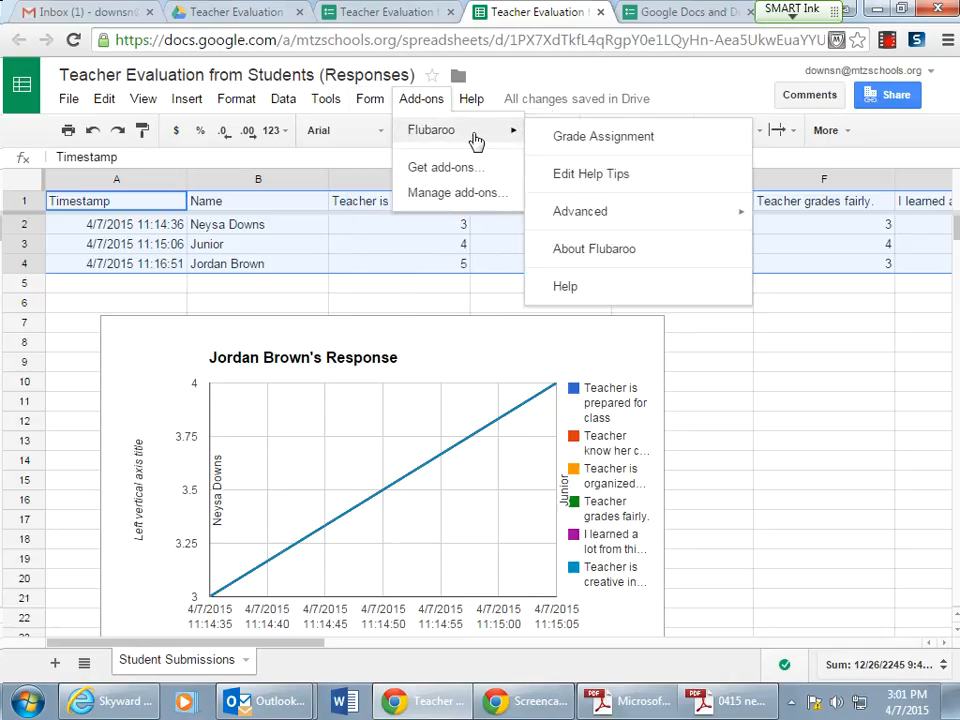
left_click(585, 140)
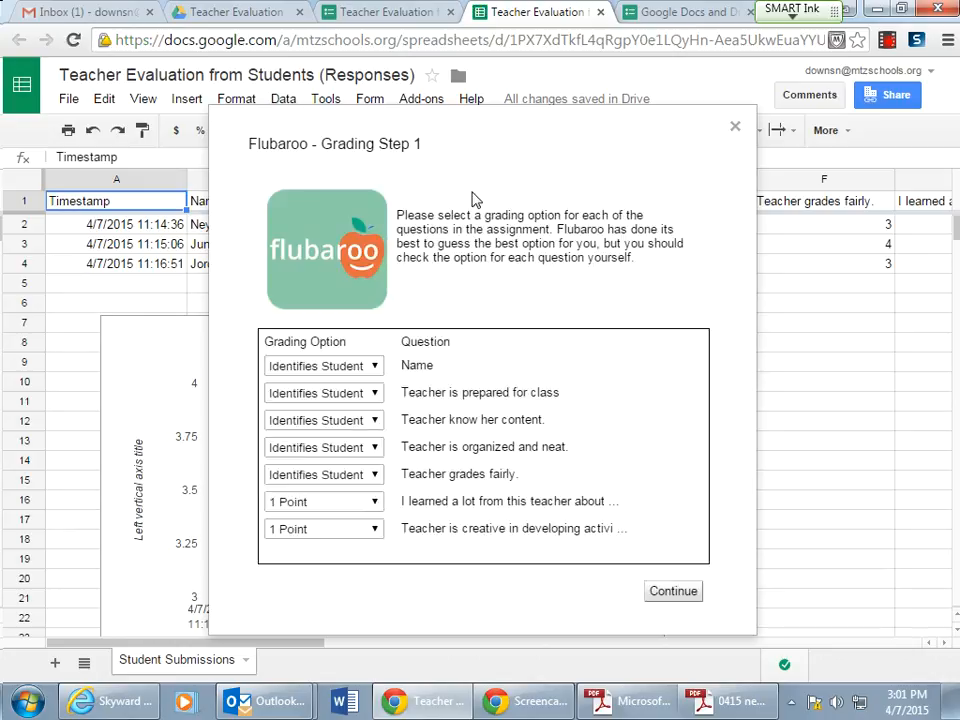
- Set the grading option for 'Teacher is prepared for class' and 'Teacher know her content' to 2 Points, then close the dialog
left_click(376, 393)
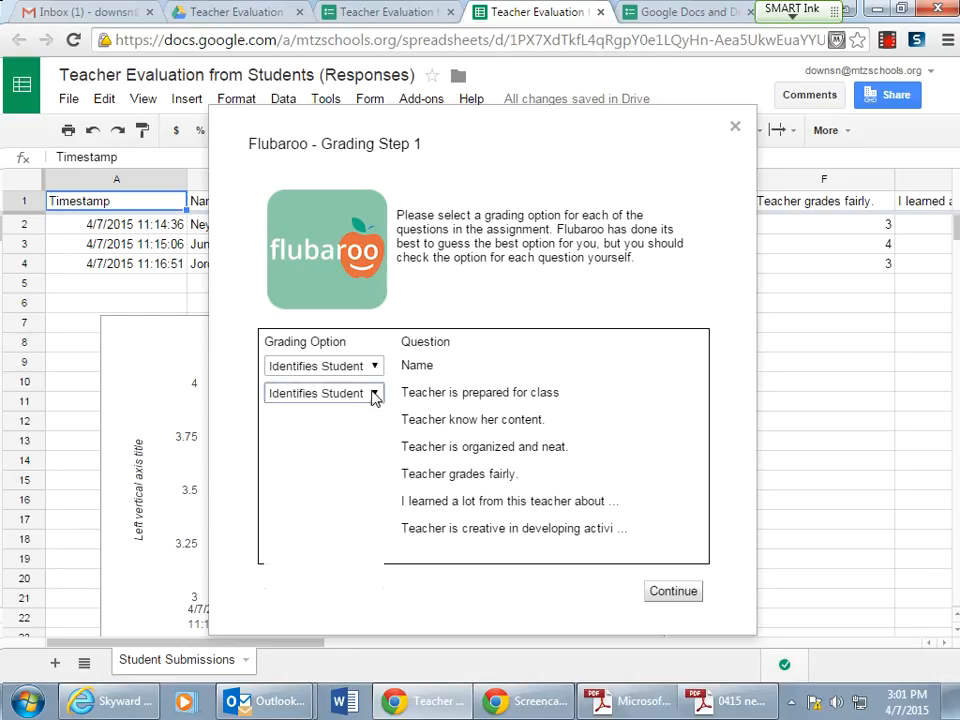
left_click(318, 444)
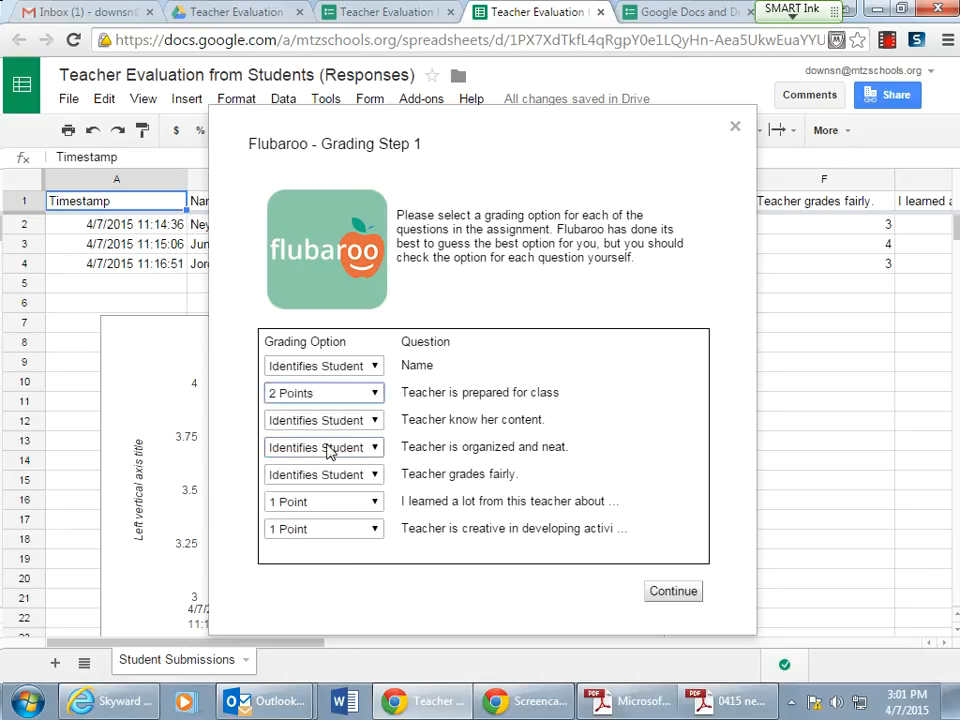
left_click(375, 421)
key("Escape")
key("2")
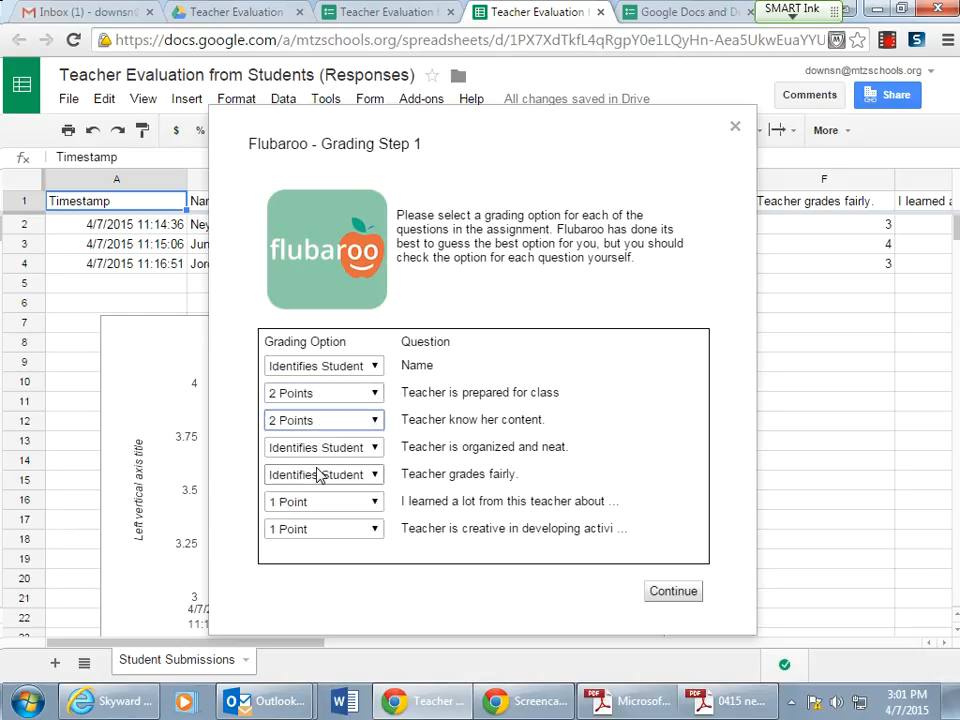
left_click(733, 130)
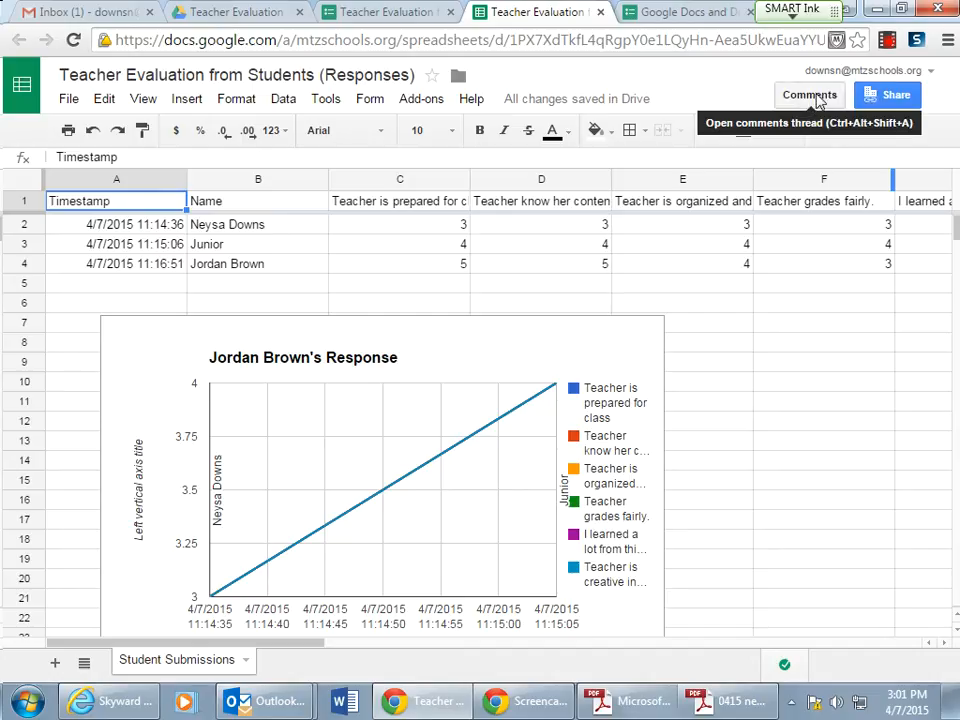
left_click(888, 46)
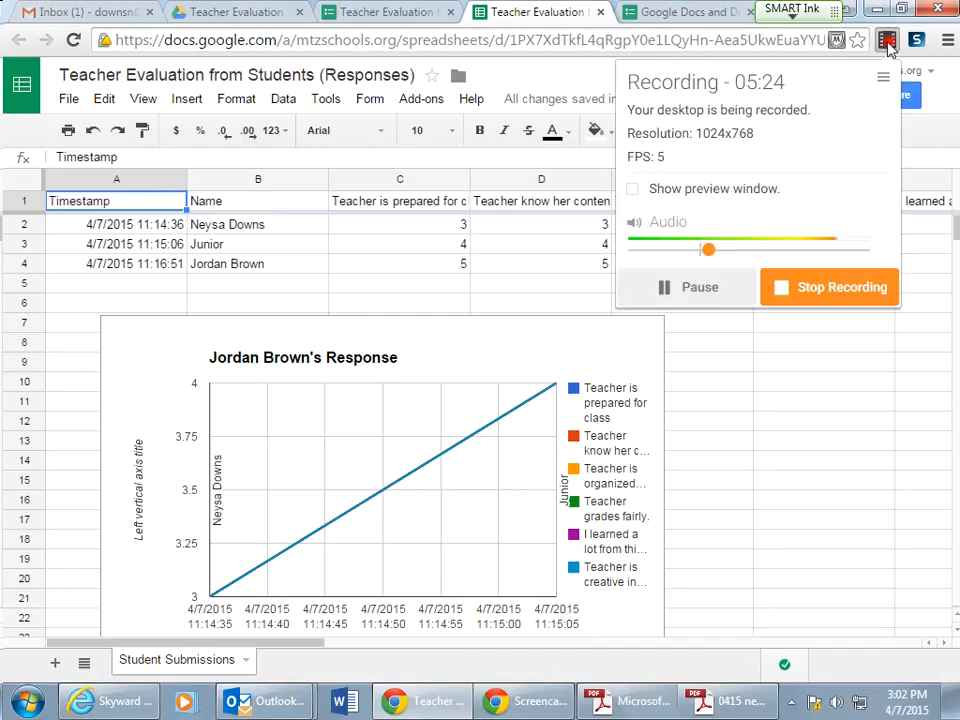